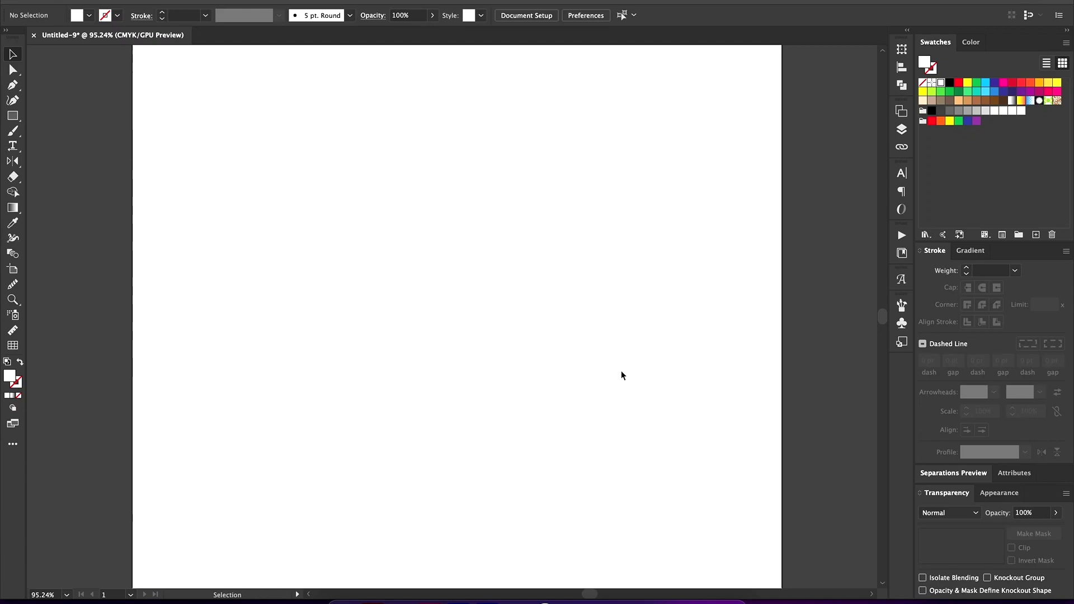
Draw an unfilled round head ellipse and a large pointed ear path.
key(l)
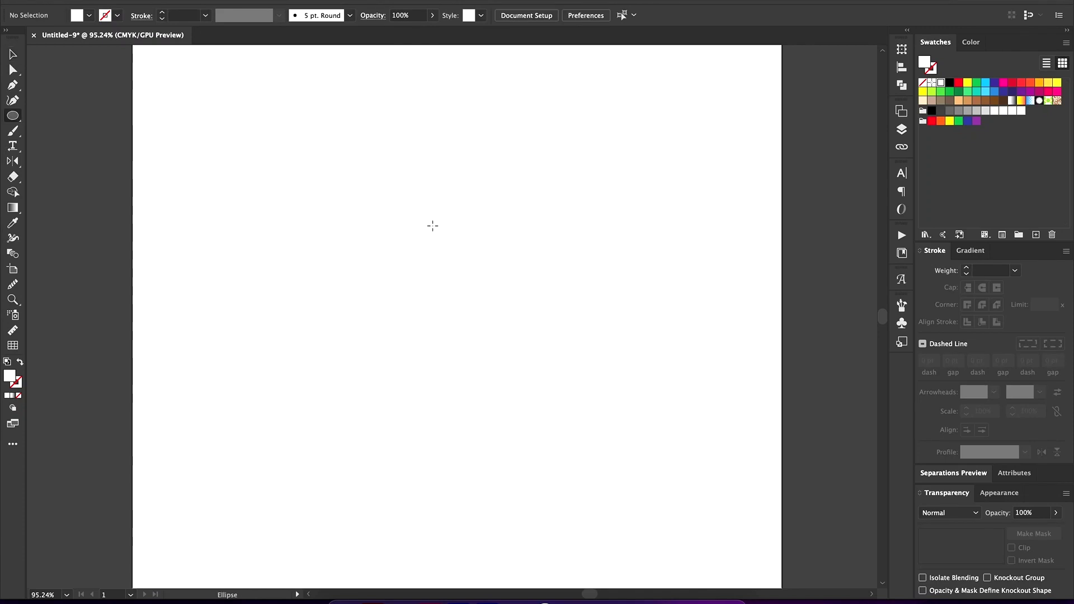
key(shift+x)
drag(503, 298, 503, 299)
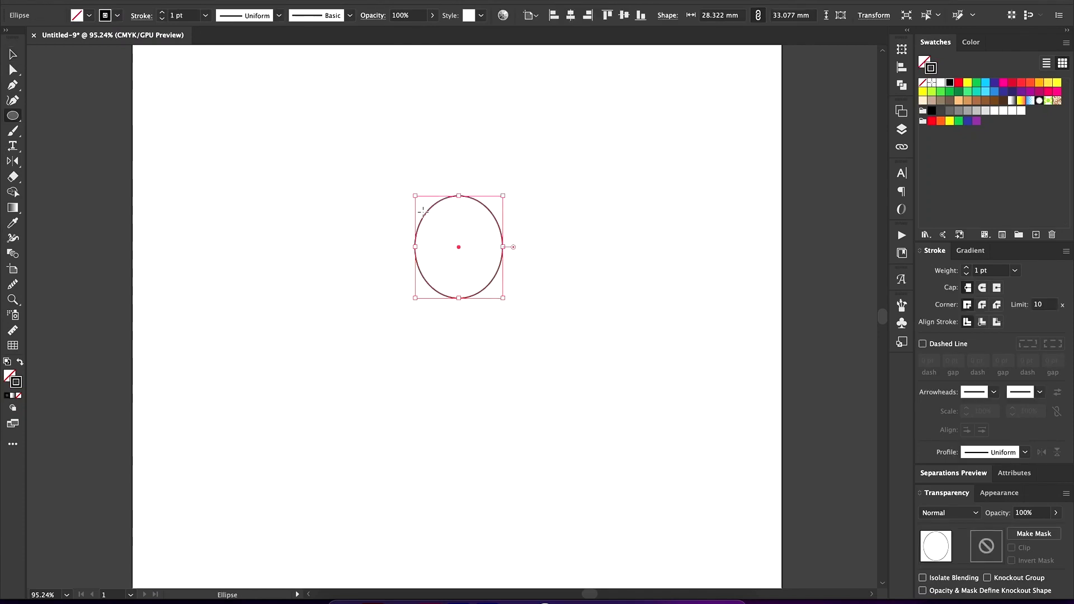
key(p)
drag(565, 195, 640, 200)
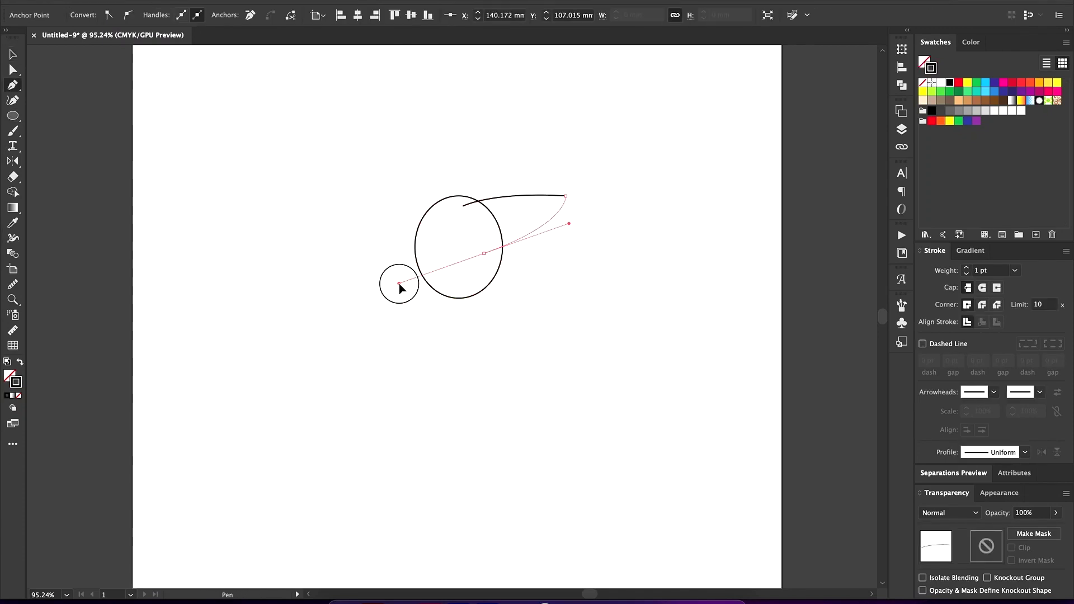
Add the inner face shape, the cheek fur tuft and the tall oval body.
key(m)
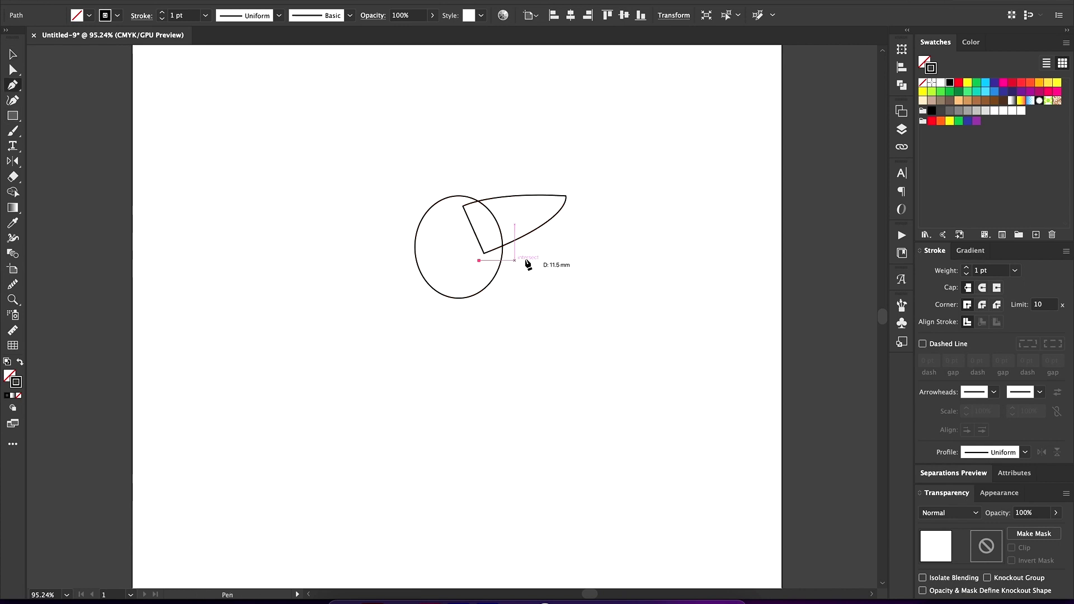
drag(518, 256, 529, 253)
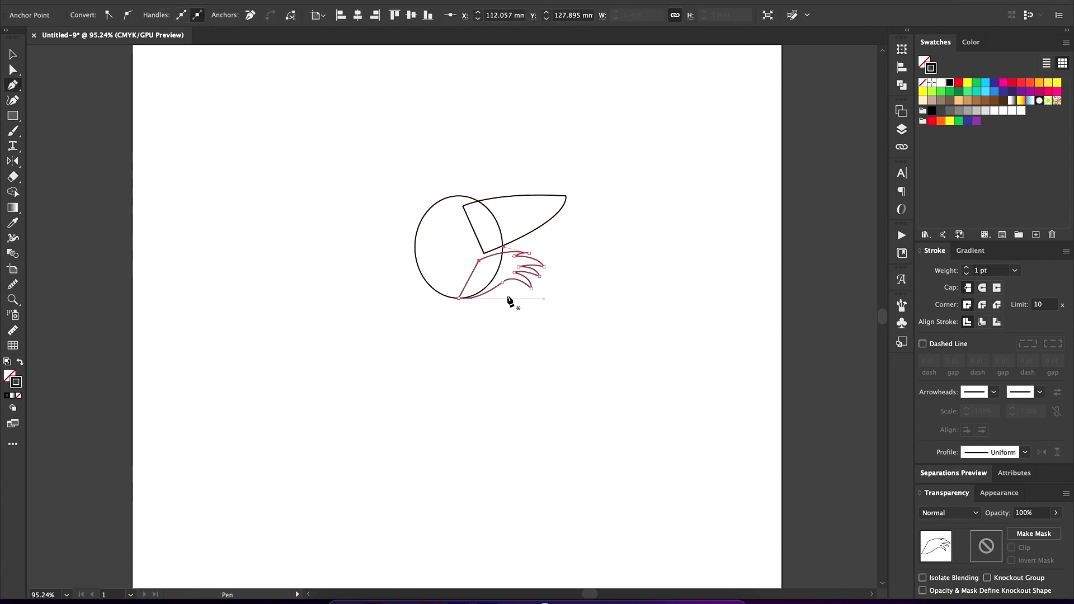
drag(493, 278, 502, 318)
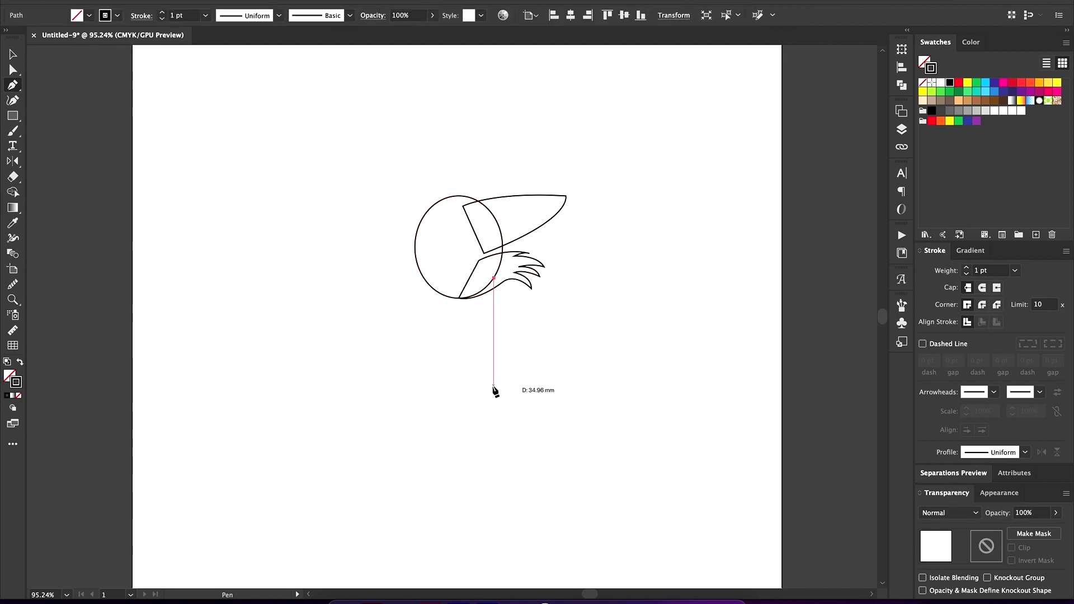
mouse_move(418, 272)
mouse_down()
mouse_move(496, 441)
mouse_move(485, 432)
mouse_up()
scroll(491, 314, up, 2)
Pen-draw the inner belly oval and a closed folded arm across the belly.
key(p)
drag(403, 395, 420, 373)
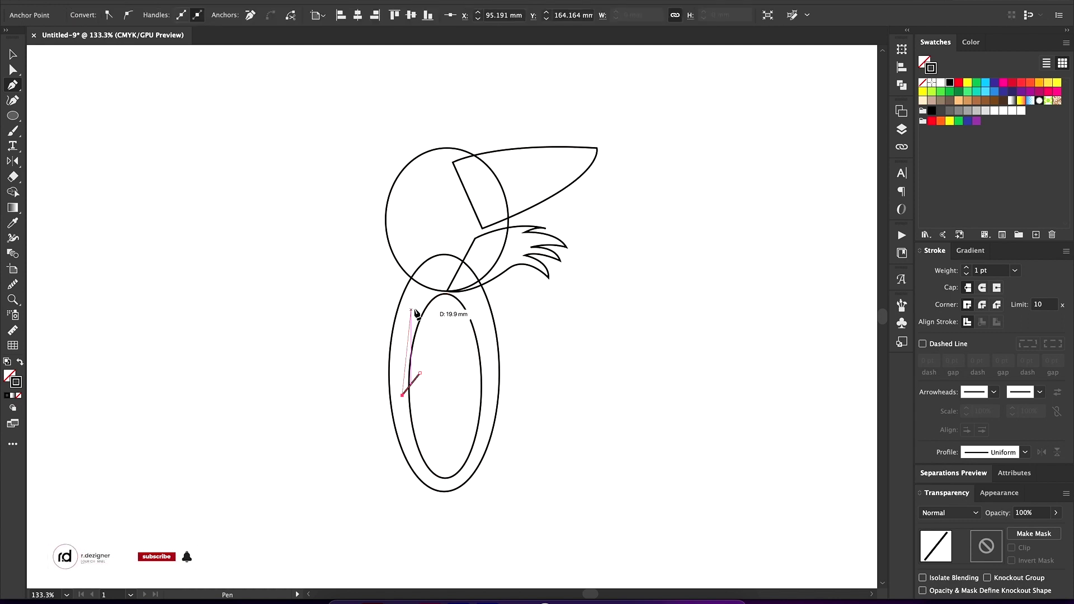
drag(445, 293, 509, 281)
click(487, 408)
click(476, 390)
click(420, 373)
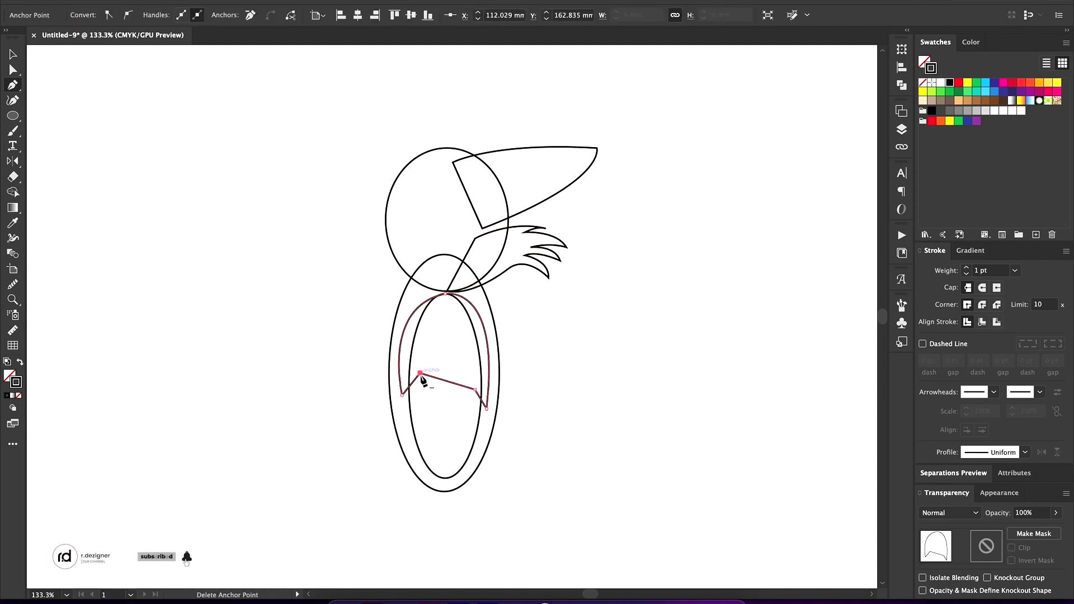
click(444, 491)
click(489, 491)
Draw the curved hind leg with a paw at the body's bottom.
drag(522, 461, 534, 434)
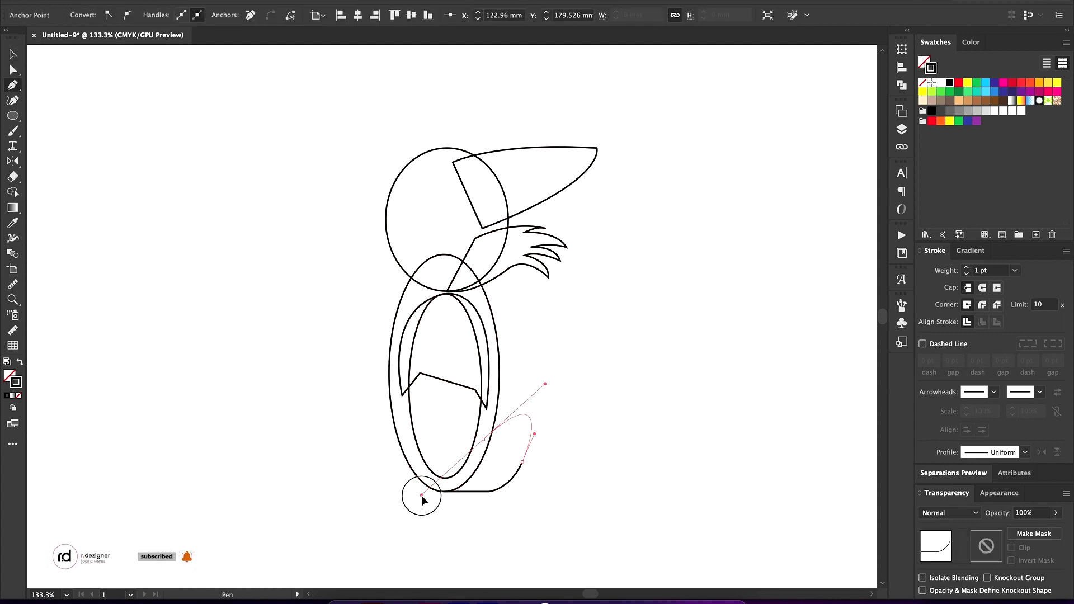
mouse_move(506, 473)
mouse_down()
mouse_move(491, 491)
mouse_move(511, 511)
mouse_move(533, 510)
mouse_up()
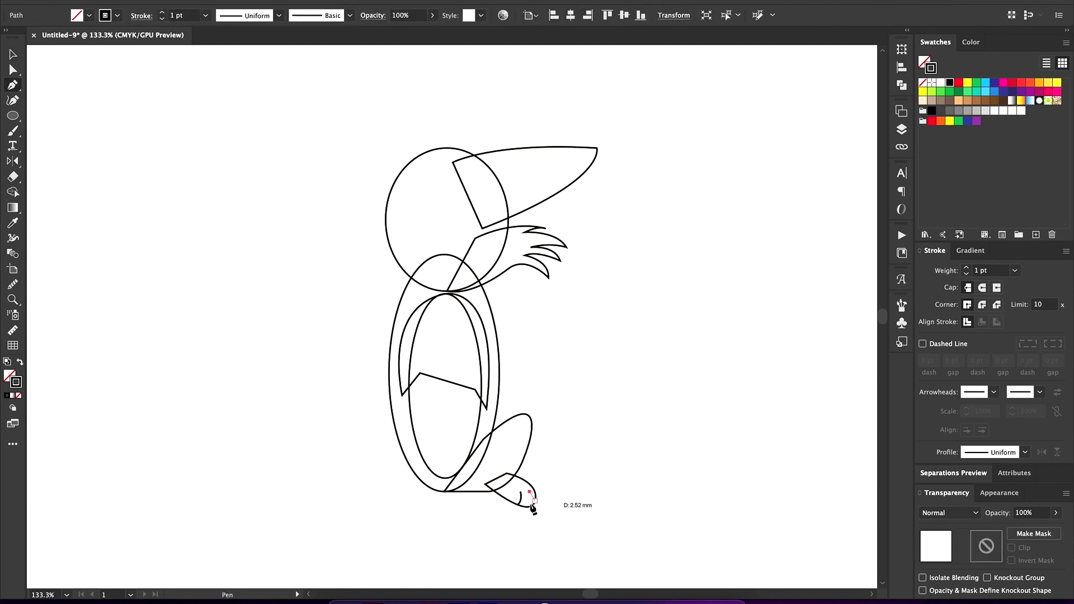
key(v)
click(624, 516)
Zoom in on the head and draw a solid black eye.
drag(436, 244, 476, 244)
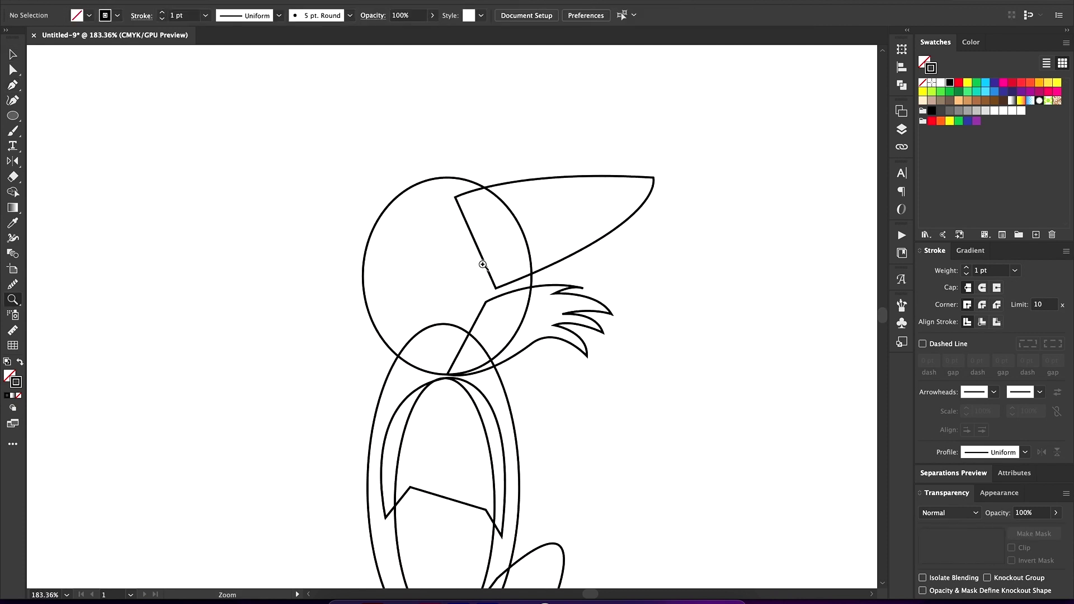
key(p)
click(470, 245)
click(516, 246)
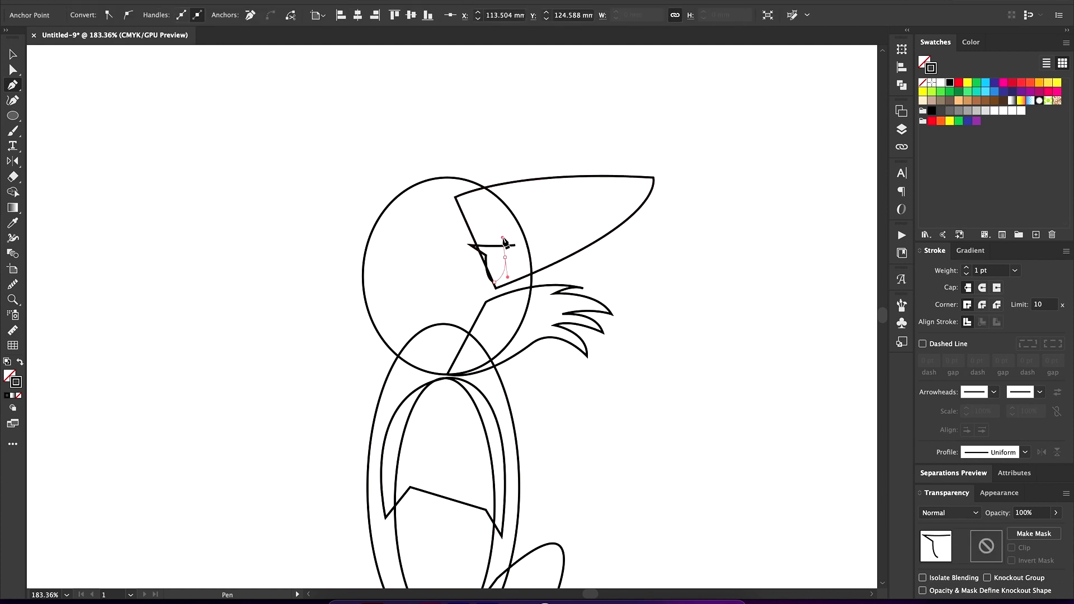
key(shift+x)
key(v)
click(529, 302)
Draw the jagged black inner ear shape near the ear tip.
click(517, 205)
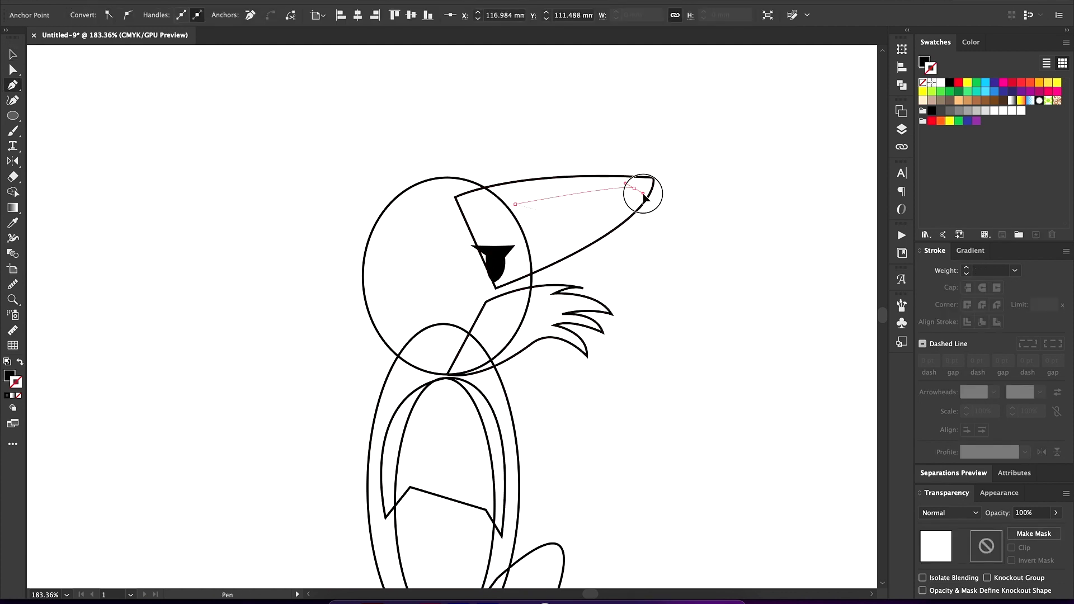
drag(634, 189, 643, 193)
drag(542, 253, 567, 255)
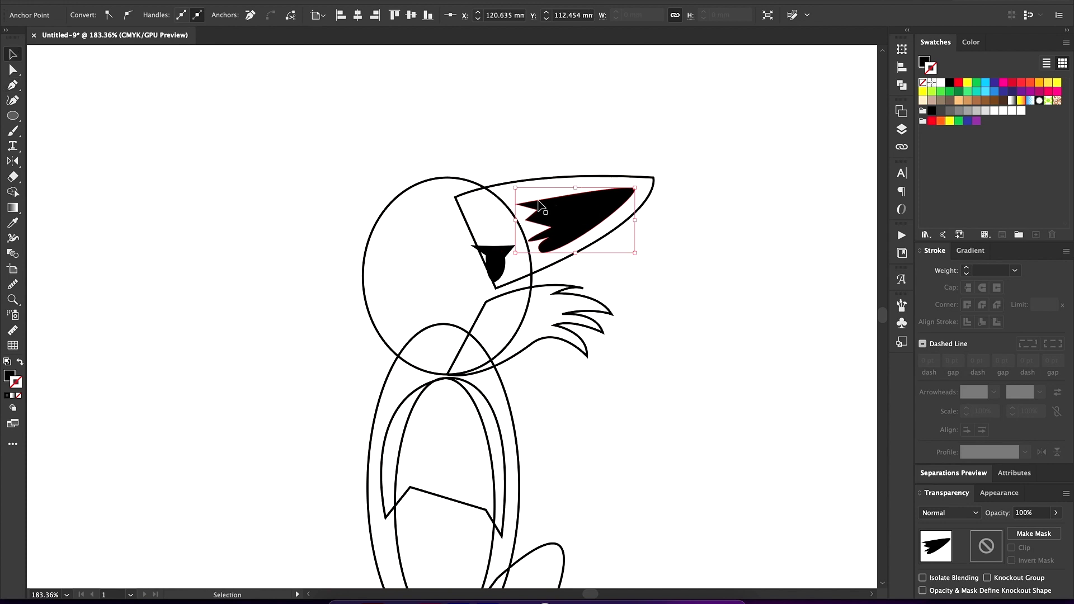
scroll(538, 204, down, 3)
Mirror copies of the ear, eye, cheek tuft and hind leg to the left.
mouse_move(548, 207)
mouse_down()
mouse_move(360, 216)
mouse_move(347, 195)
mouse_up()
drag(495, 238, 330, 267)
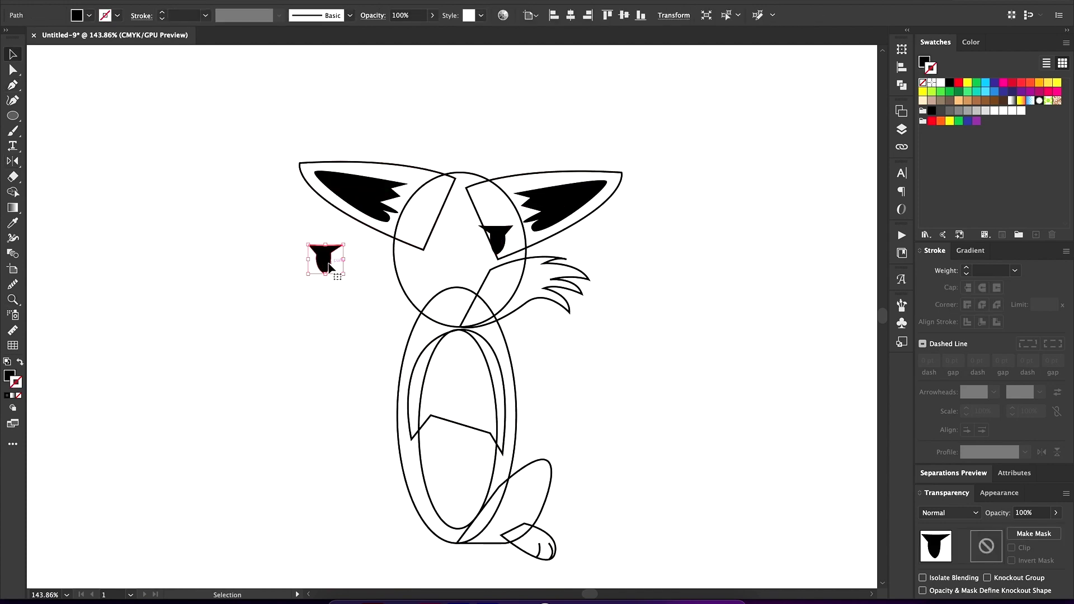
mouse_move(536, 311)
mouse_down()
mouse_move(285, 302)
mouse_move(391, 296)
mouse_up()
drag(291, 297, 487, 283)
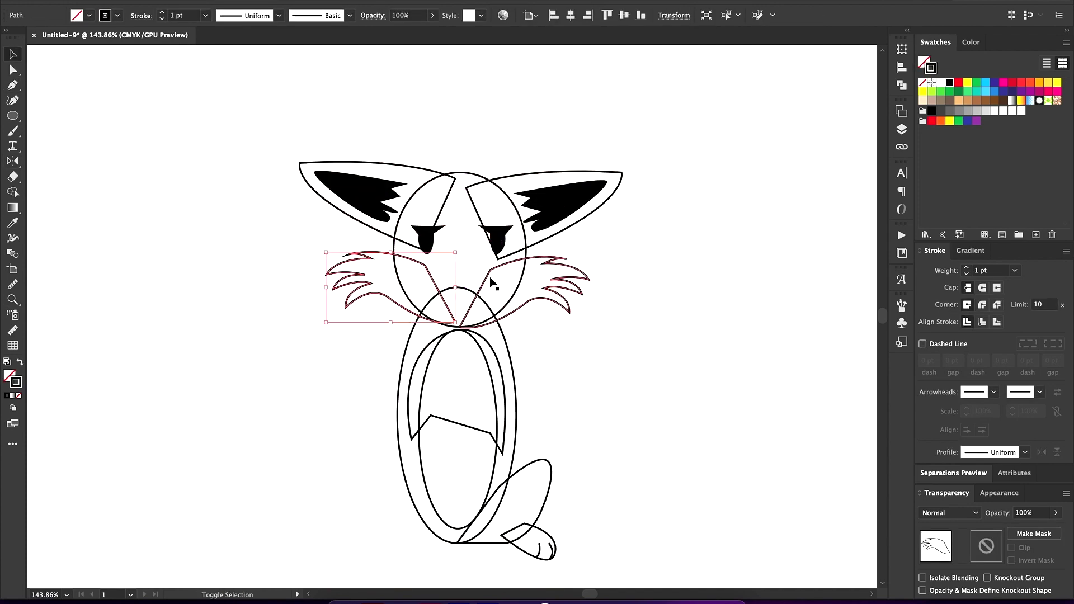
key(ctrl+shift+a)
click(538, 532)
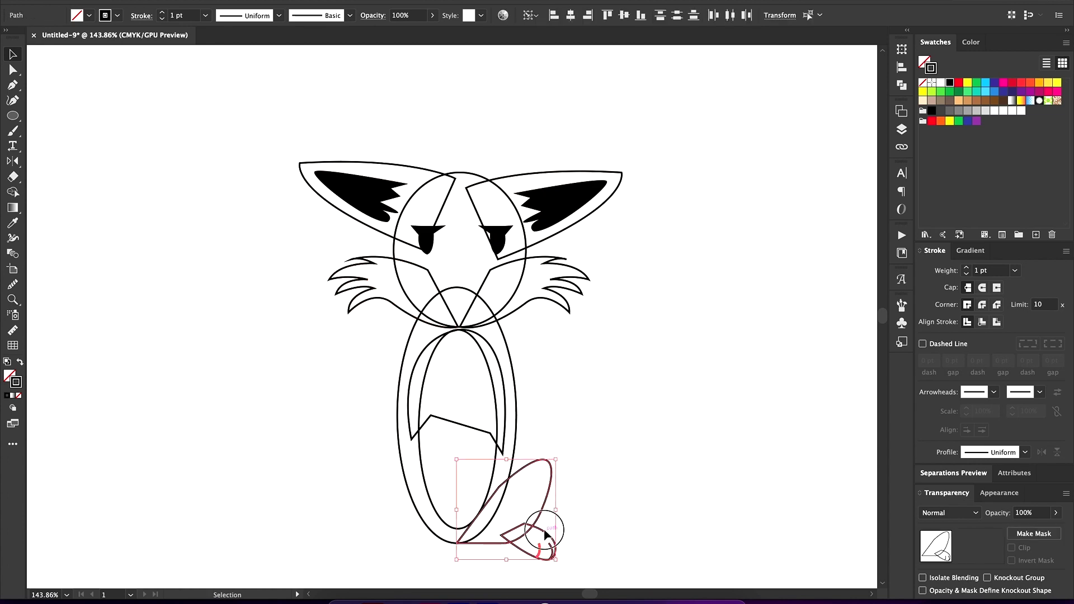
mouse_move(547, 532)
mouse_down()
mouse_move(611, 472)
mouse_move(423, 507)
mouse_up()
scroll(571, 429, down, 2)
key(ctrl+shift+a)
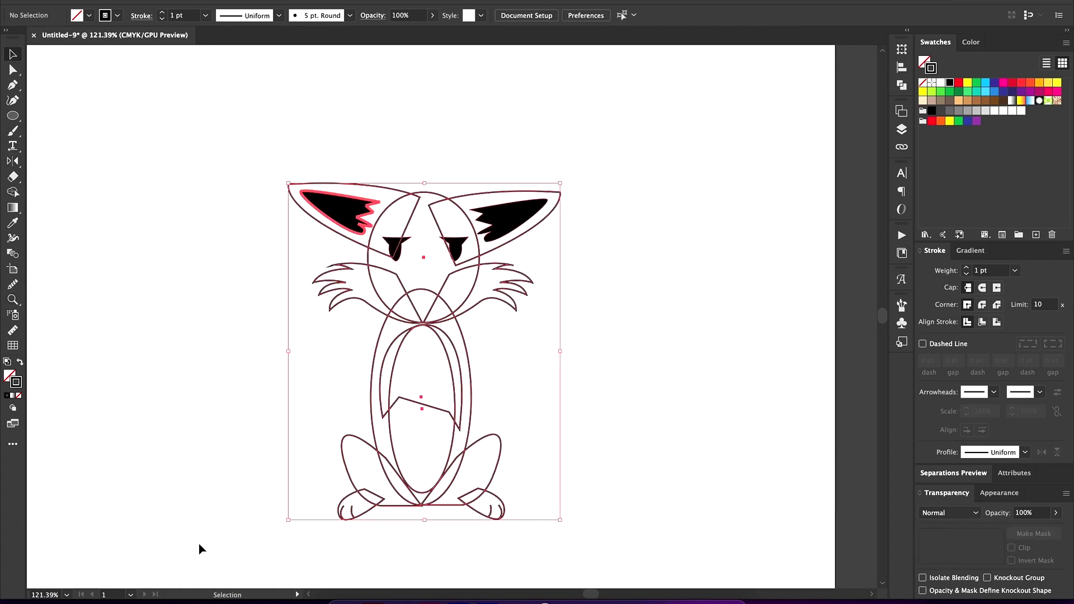
Unite the belly shapes, then unite the head, ears and whiskers into one shape.
click(902, 85)
click(746, 76)
scroll(459, 336, up, 2)
drag(279, 174, 538, 359)
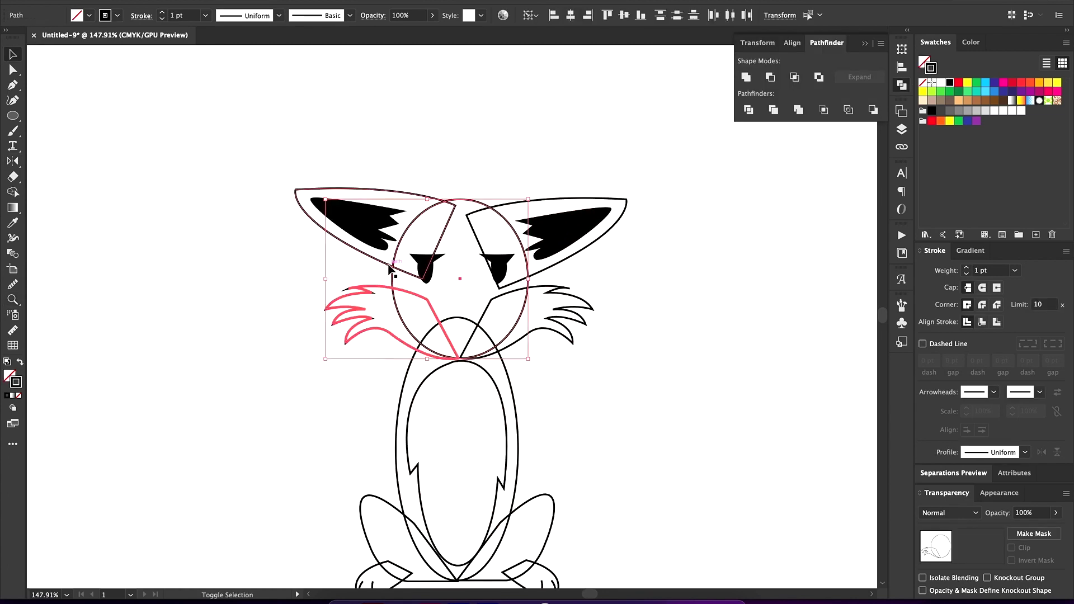
click(745, 77)
Pen-draw the left and right face outlines curving from cheeks through brows to ear tips.
key(p)
click(393, 267)
drag(427, 291, 454, 291)
drag(451, 199, 445, 207)
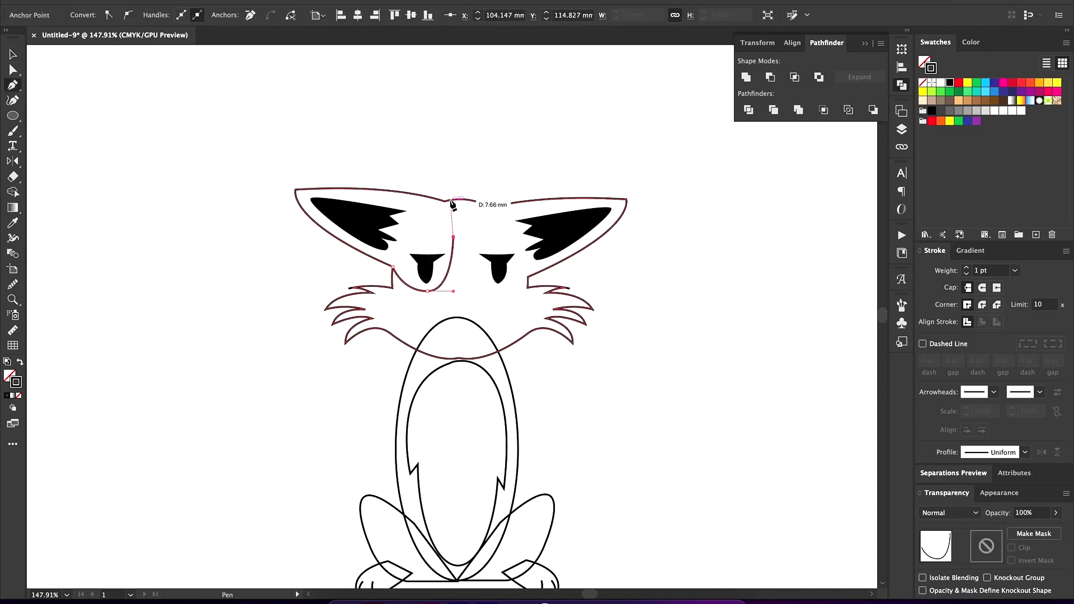
drag(296, 190, 210, 152)
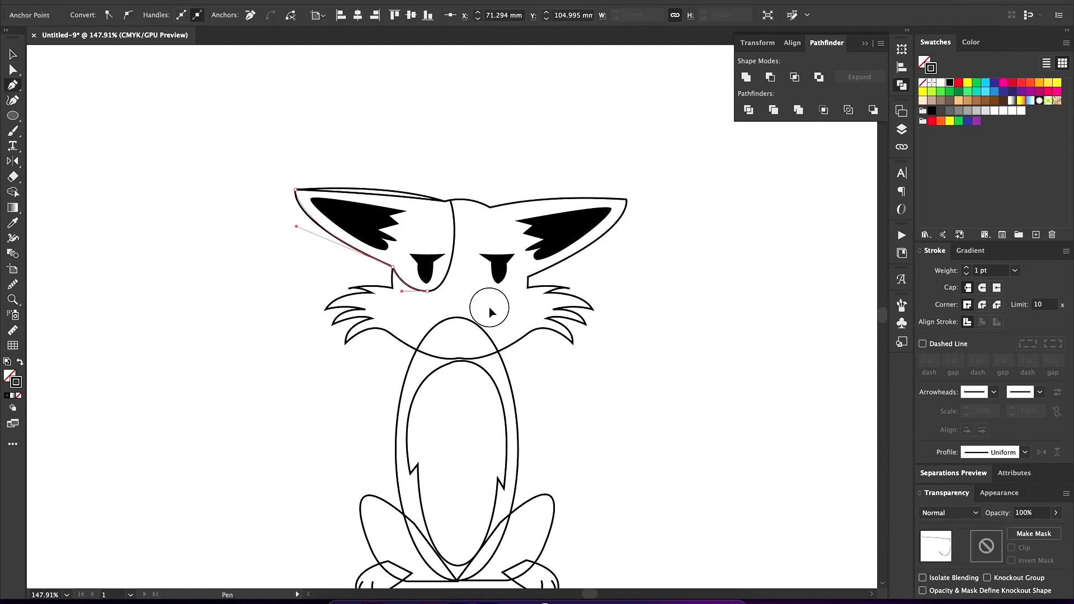
click(393, 268)
click(468, 246)
drag(626, 200, 661, 212)
click(577, 192)
key(v)
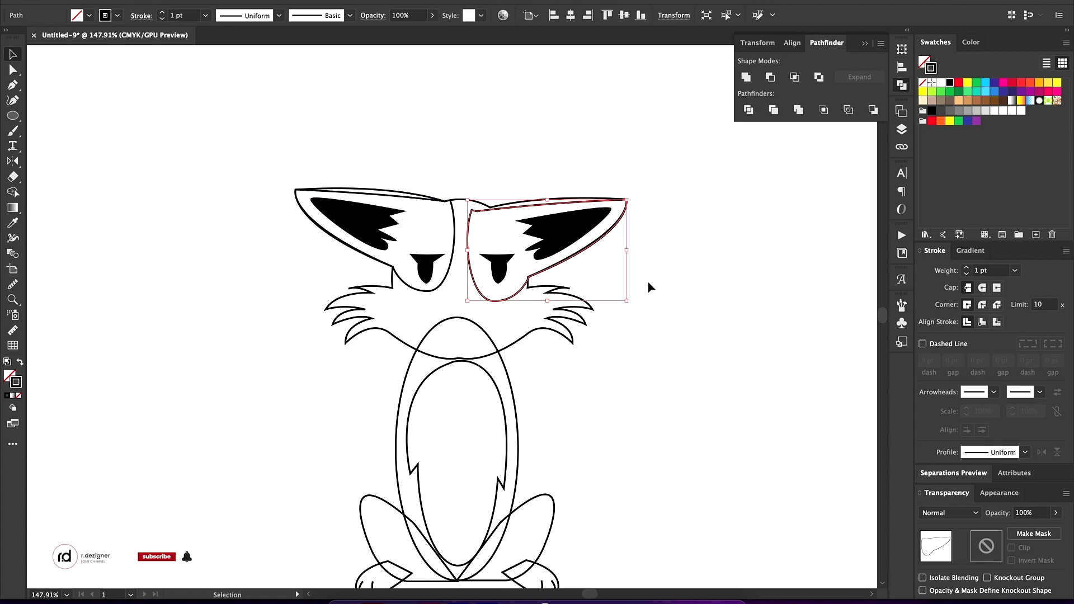
click(454, 305)
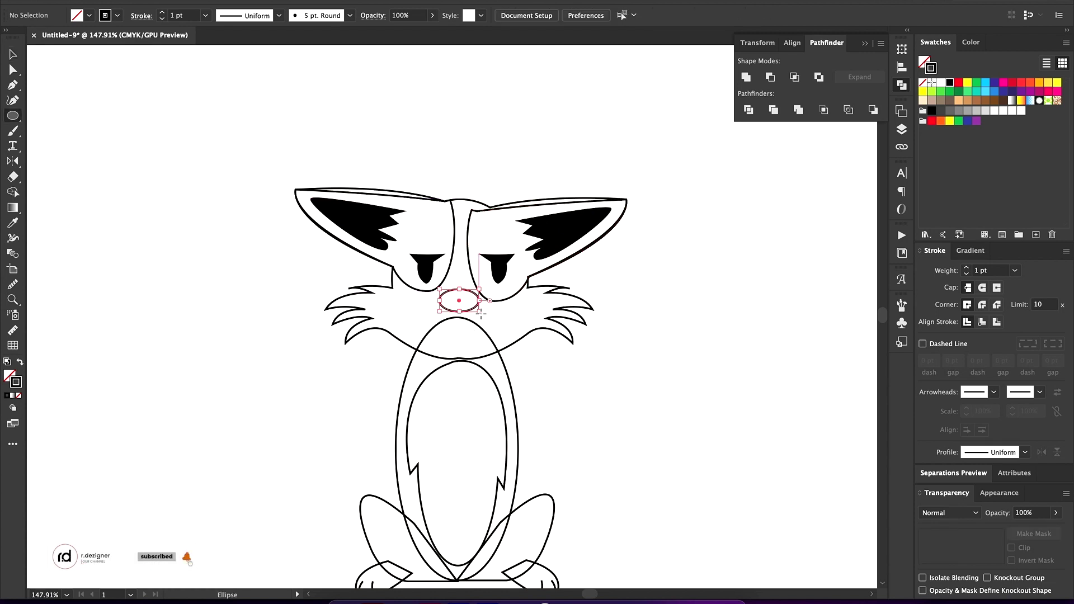
Draw a curved frown below the nose and give it a tapered width profile.
key(p)
drag(481, 313, 473, 334)
click(425, 318)
key(v)
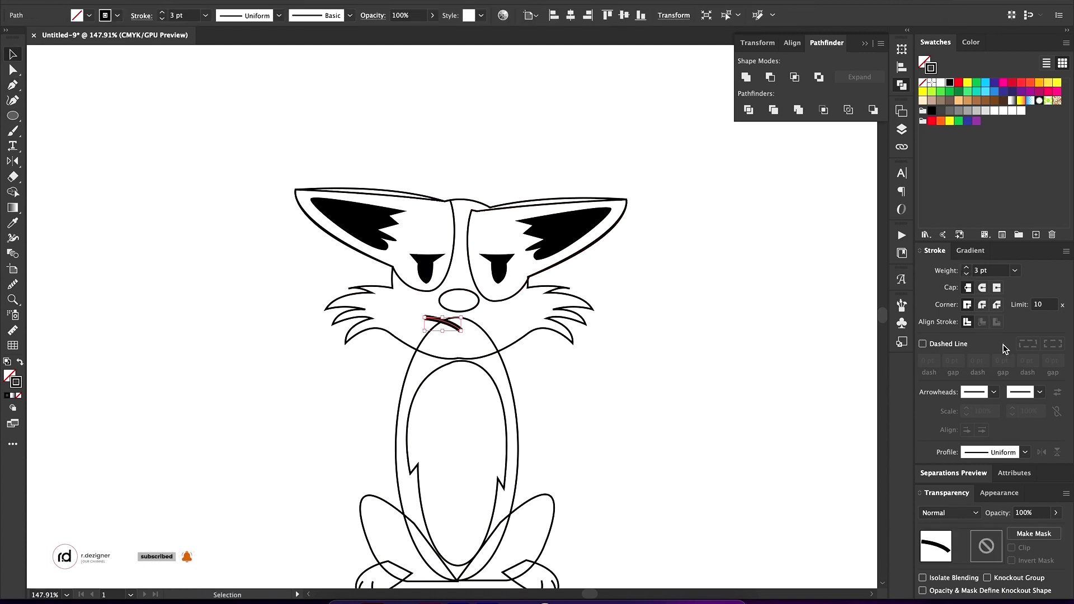
click(279, 15)
click(238, 59)
click(659, 374)
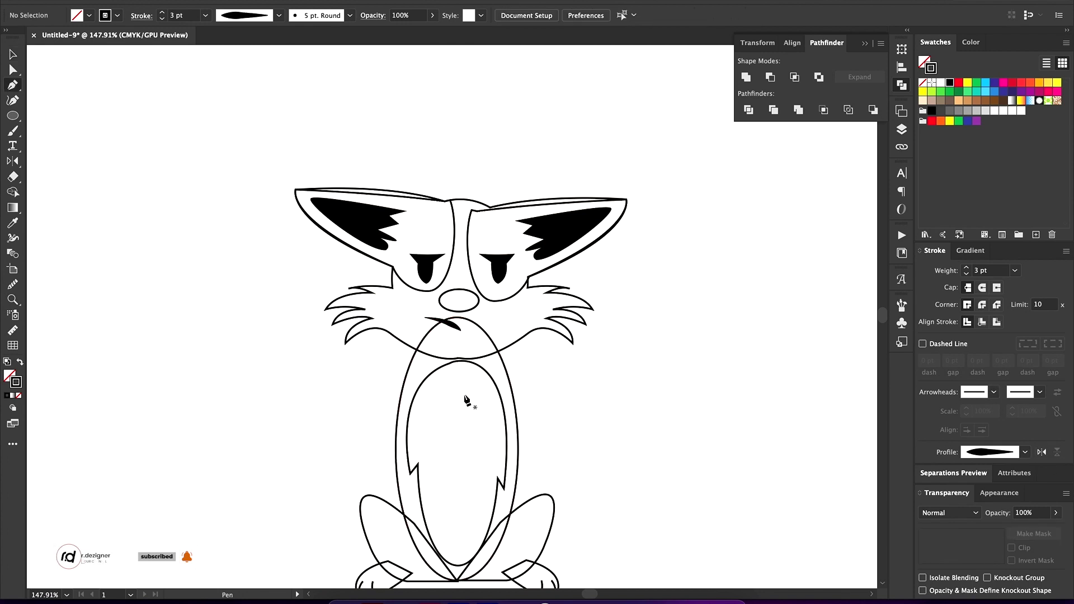
Select the head group and fill it with a yellow swatch.
key(v)
click(503, 347)
click(1049, 83)
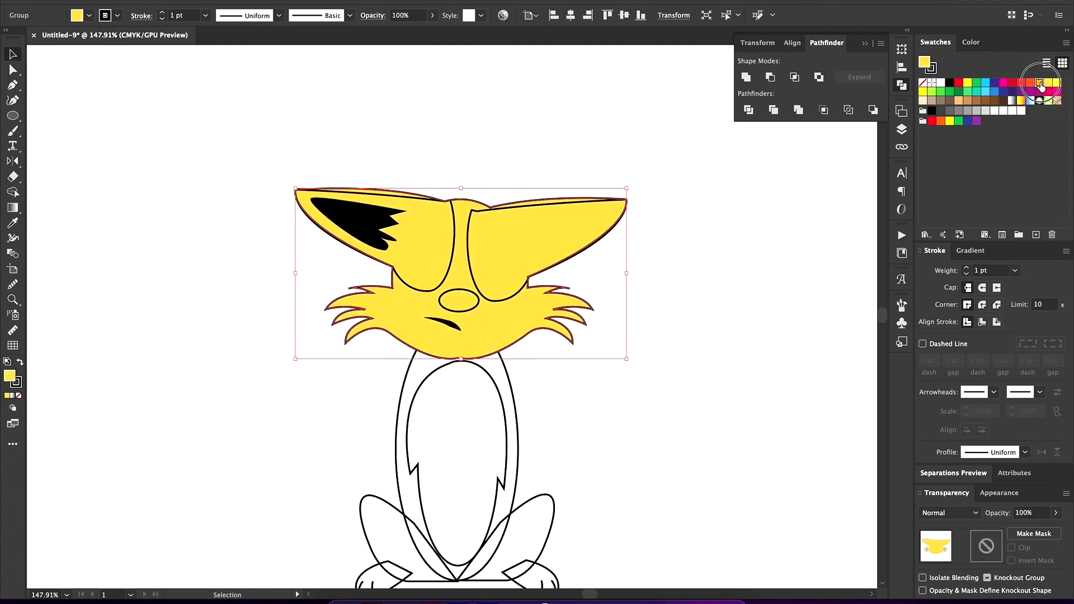
Undo the head's yellow fill, then fill the body orange and the belly yellow.
key(ctrl+z)
key(ctrl+z)
key(ctrl+z)
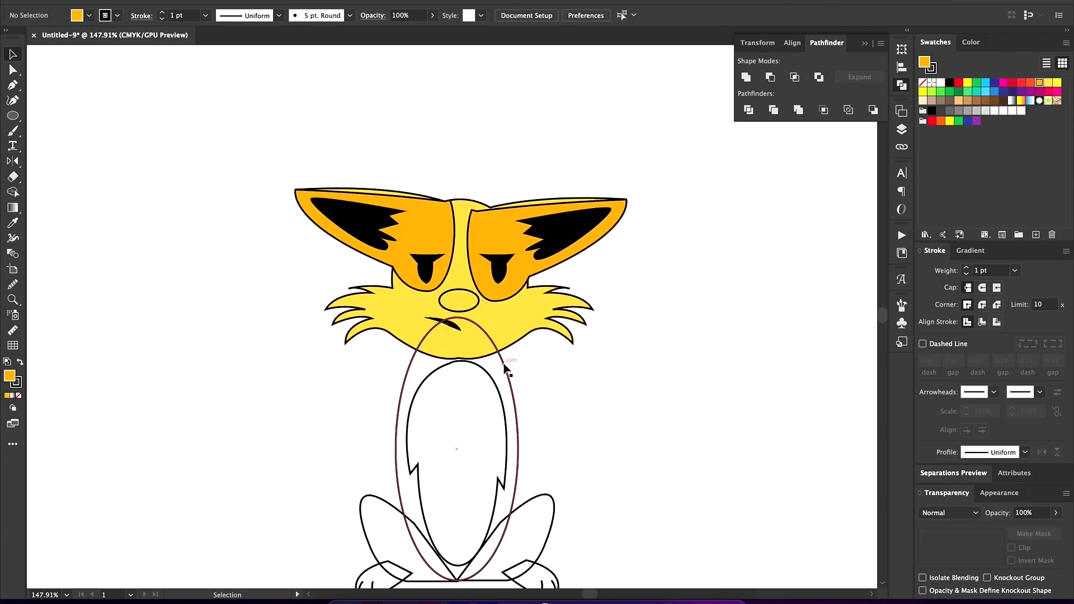
click(505, 368)
click(569, 447)
scroll(508, 520, down, 2)
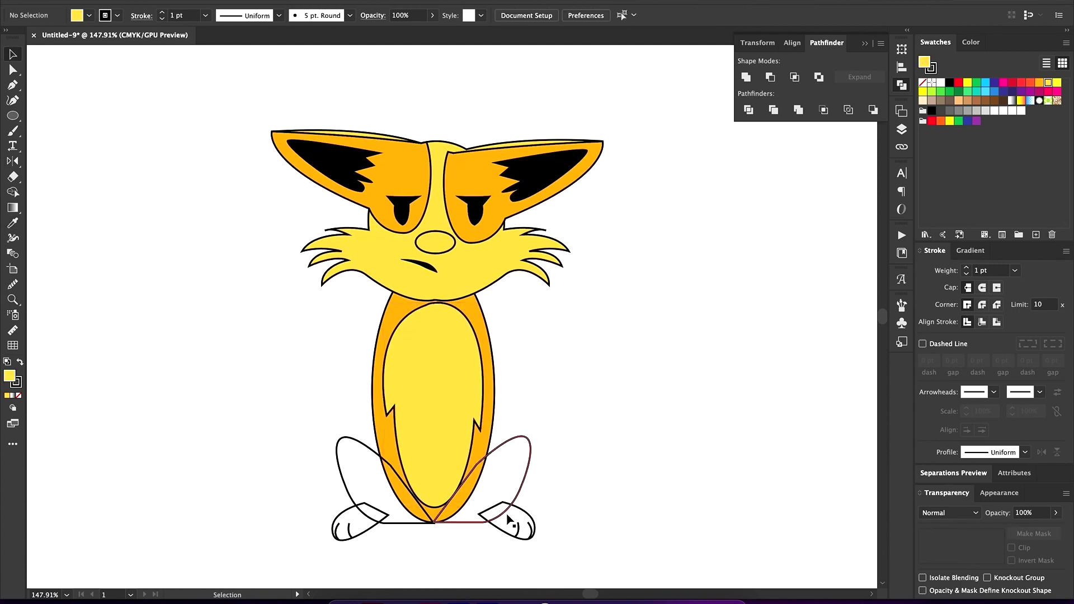
Eyedropper the orange colour onto the right foot and the left leg.
key(i)
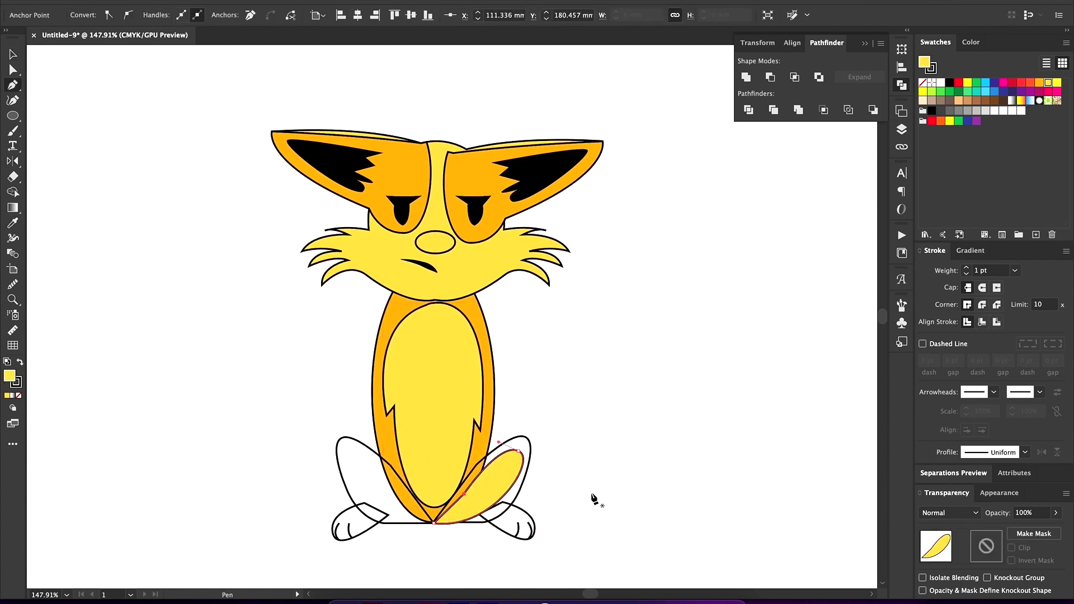
click(497, 379)
key(v)
click(517, 551)
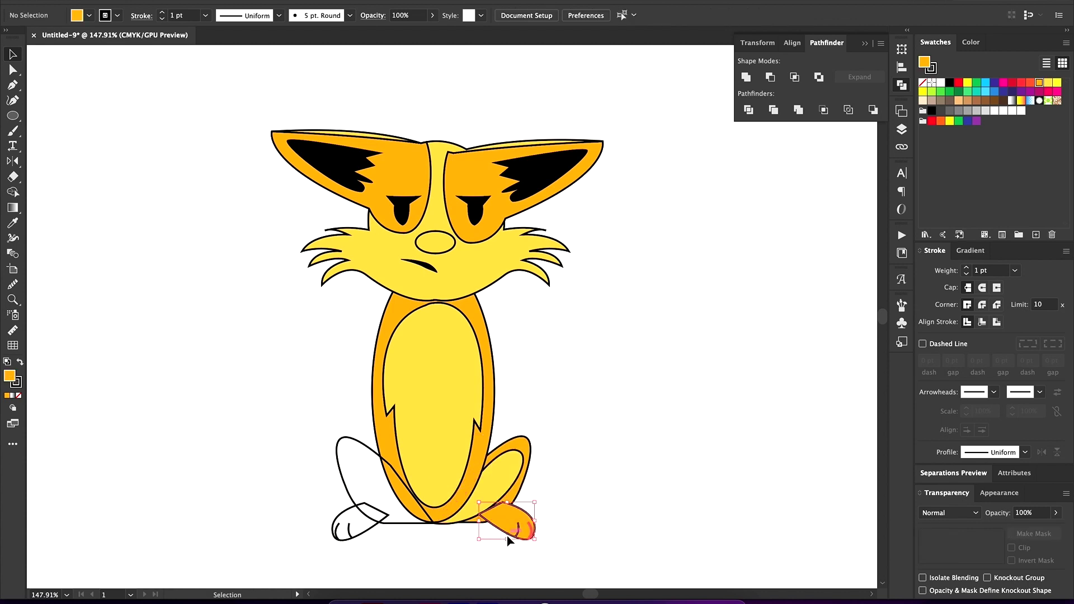
click(362, 451)
key(i)
click(486, 447)
key(v)
Copy the right leg's yellow inner crescent into the left leg, then begin a paw shape.
click(496, 489)
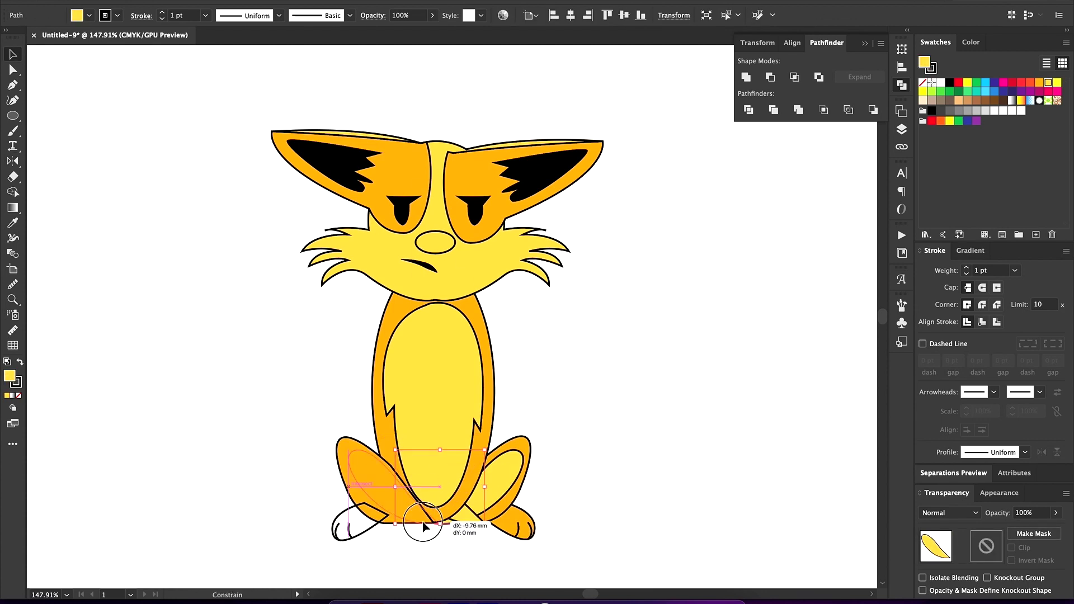
drag(424, 526, 436, 523)
shift+click(503, 476)
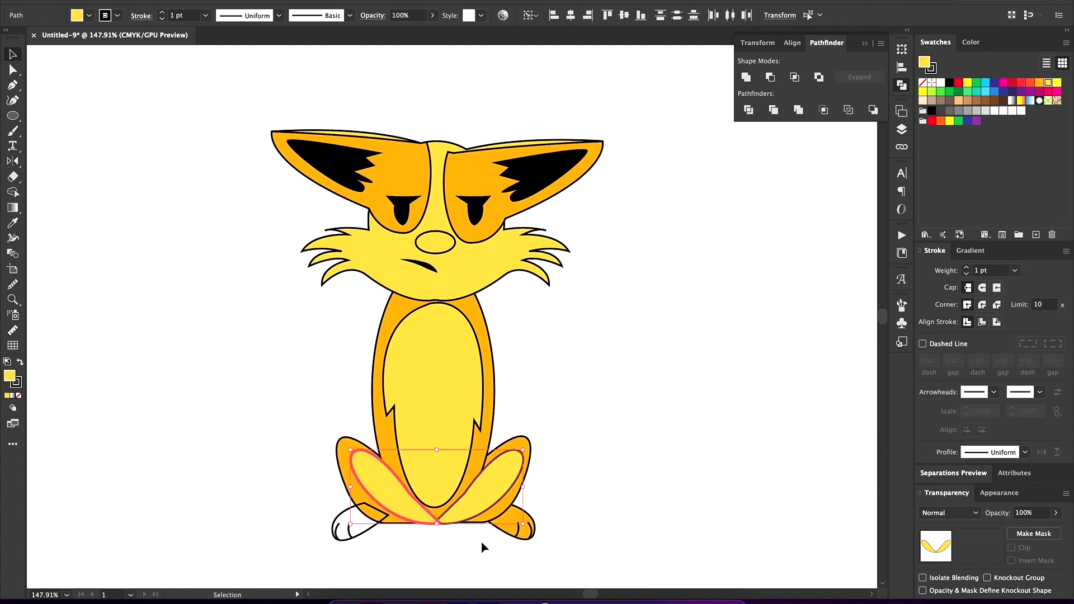
scroll(496, 556, down, 1)
key(p)
click(489, 296)
Close the paw shape and draw the second arm across the chest.
drag(483, 356, 450, 385)
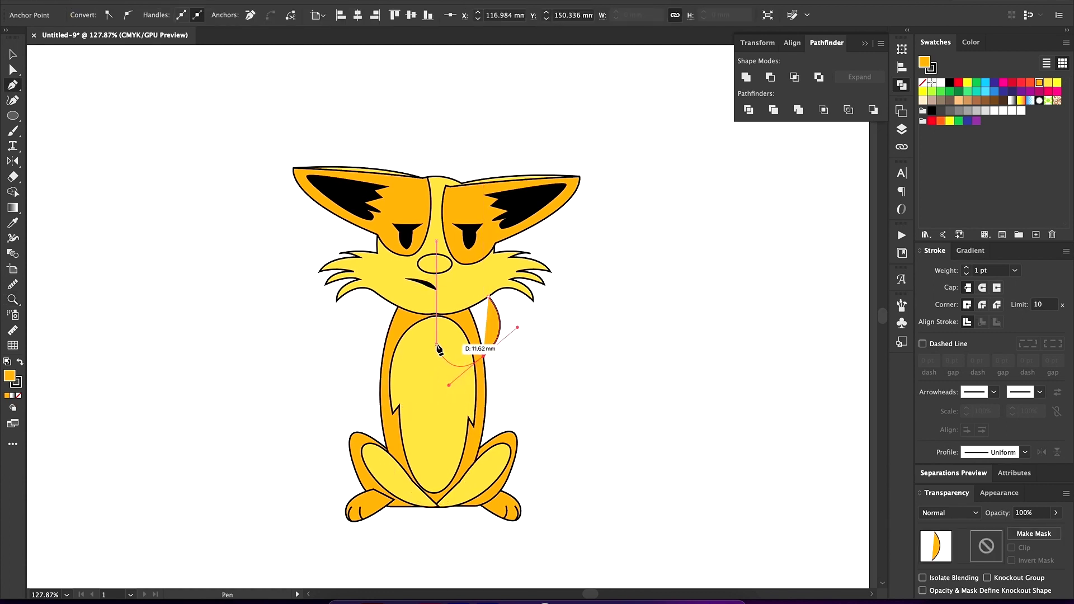
click(489, 297)
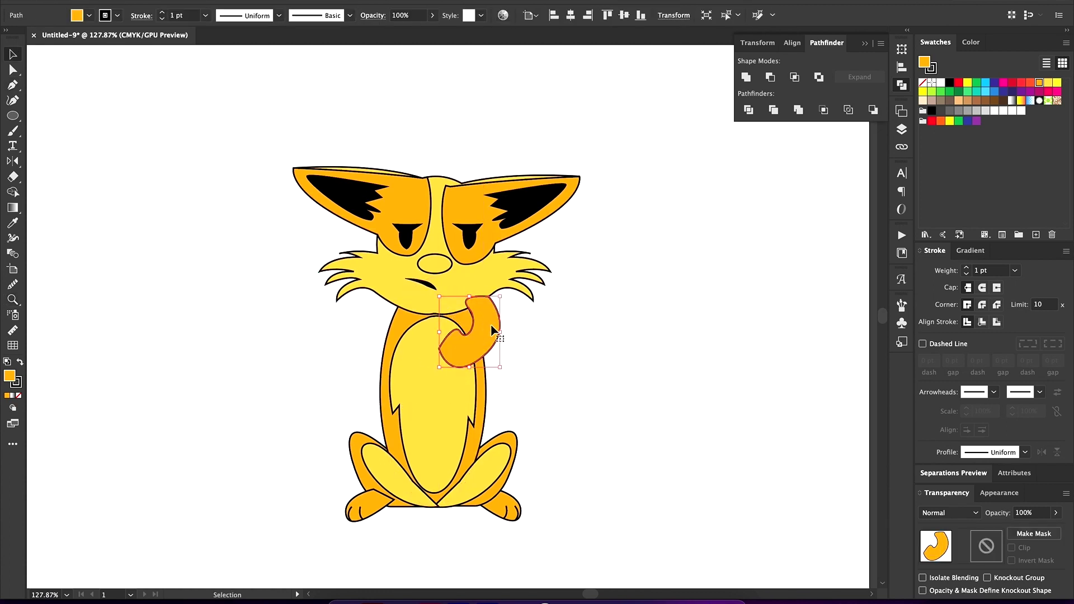
click(460, 333)
drag(390, 350, 343, 336)
click(386, 291)
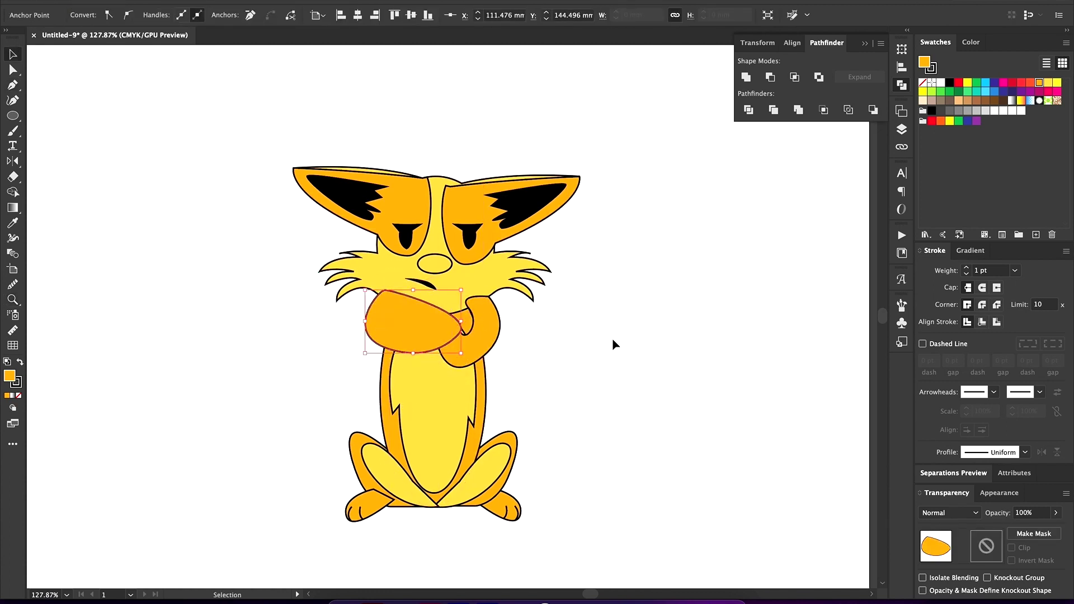
key(v)
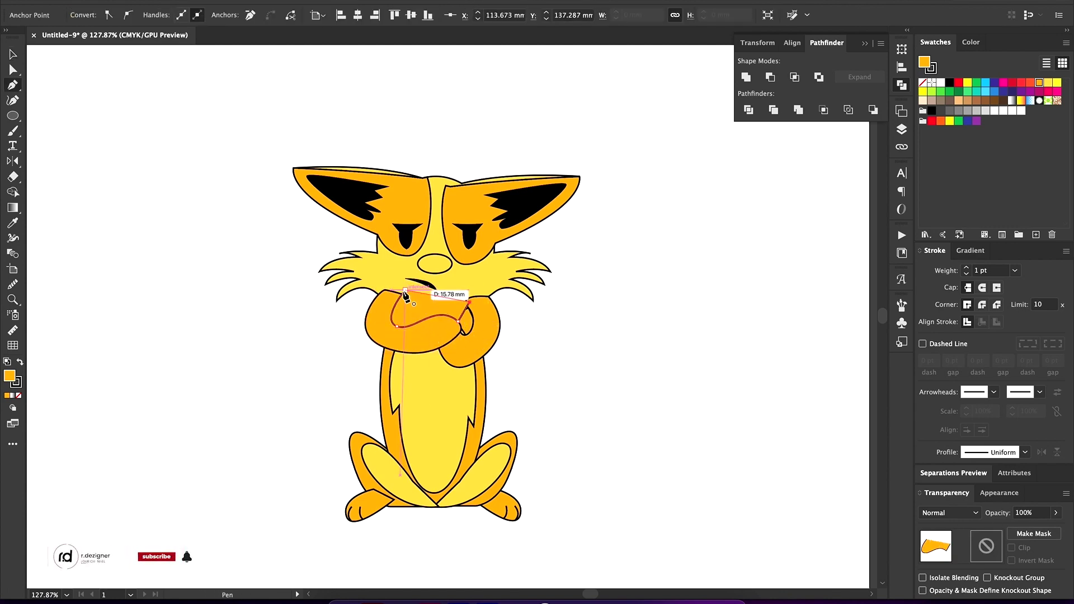
ctrl+click(636, 355)
Reorder the stacking so the two folded arms overlap correctly.
ctrl+click(458, 334)
scroll(492, 161, up, 2)
click(338, 393)
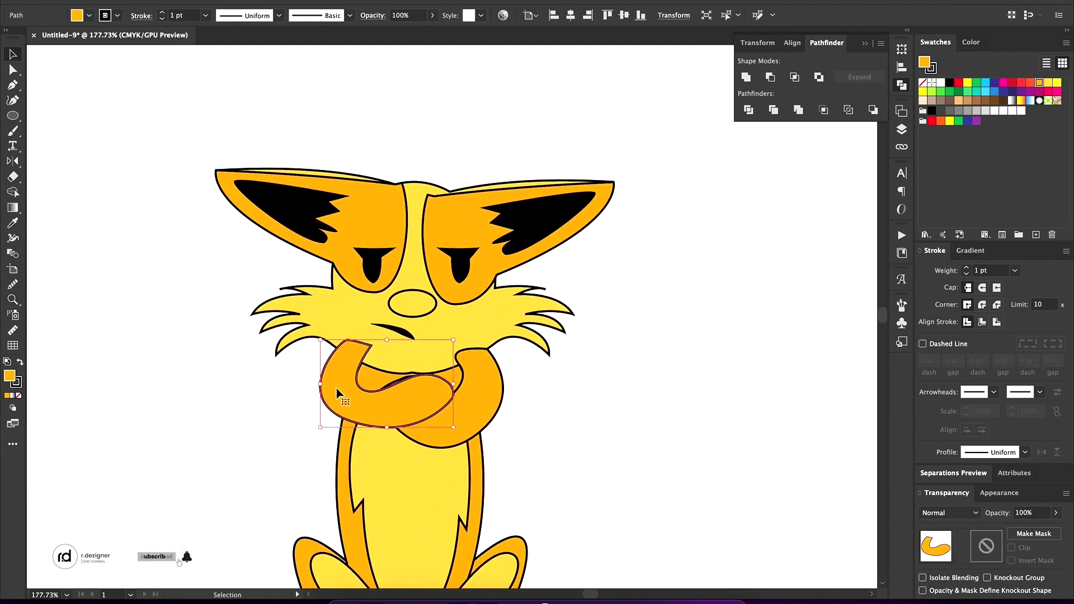
click(395, 412)
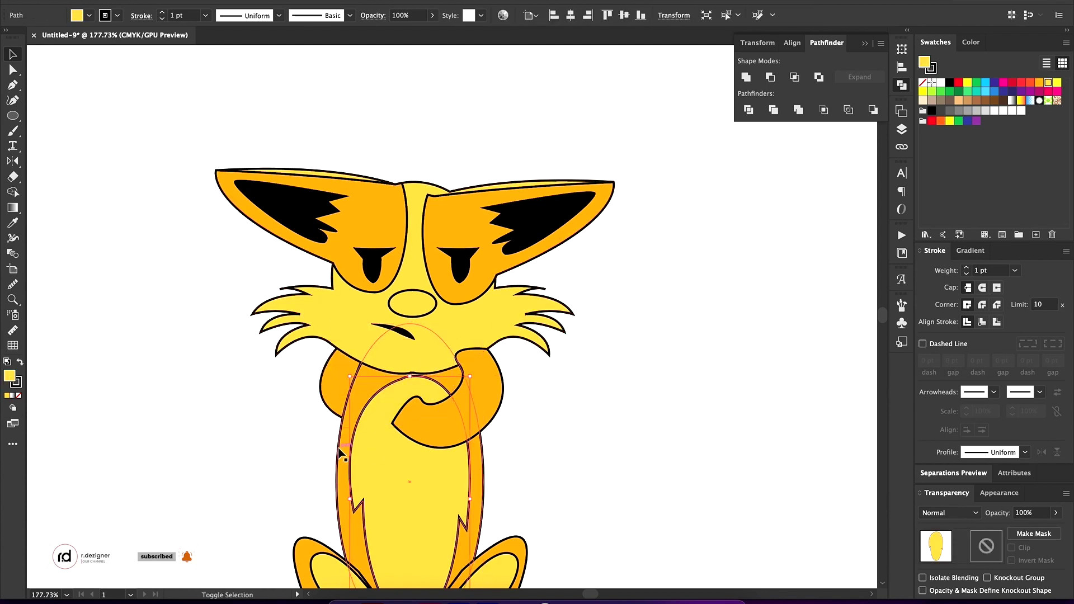
click(556, 454)
Move the left arm's lower-left anchor rightward, then fit the artboard in view.
click(418, 429)
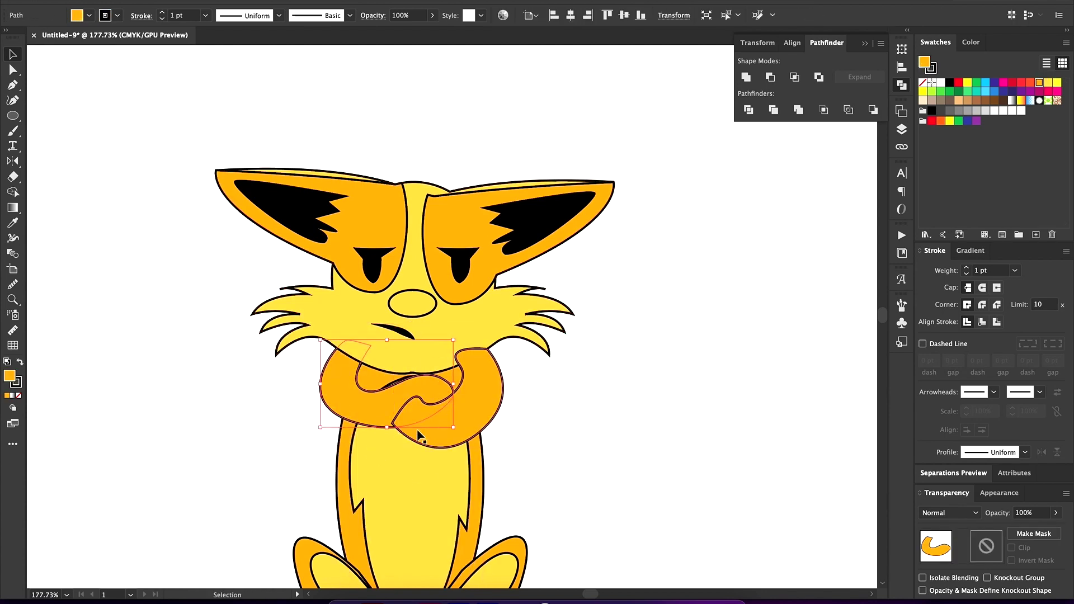
ctrl+click(396, 426)
drag(390, 434, 438, 421)
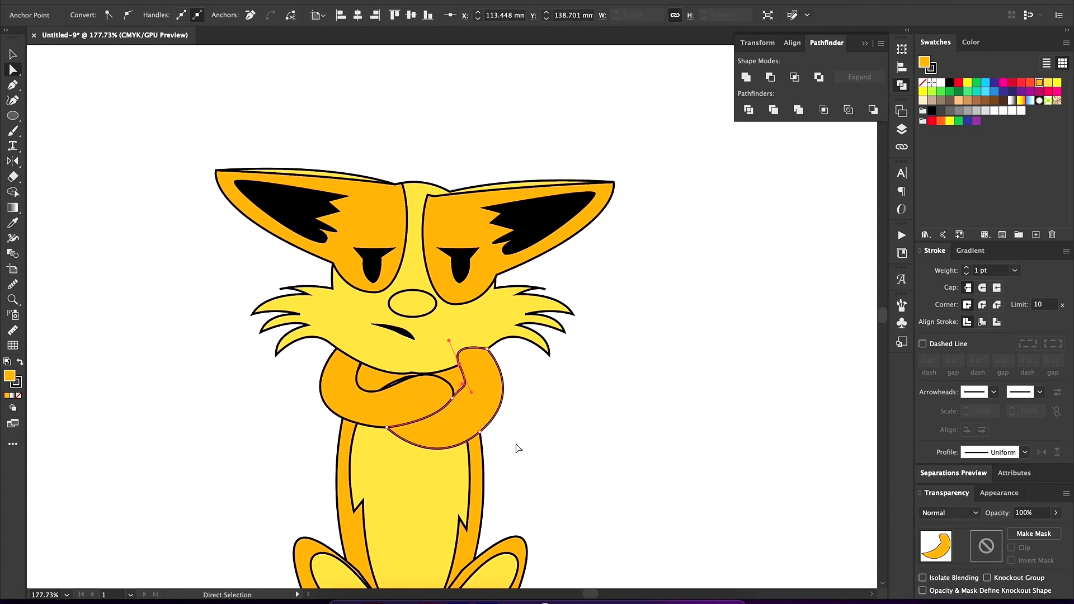
key(ctrl+shift+a)
key(ctrl+0)
Draw a cloud-shaped base under the feet, send it to the back, and fill it light.
key(p)
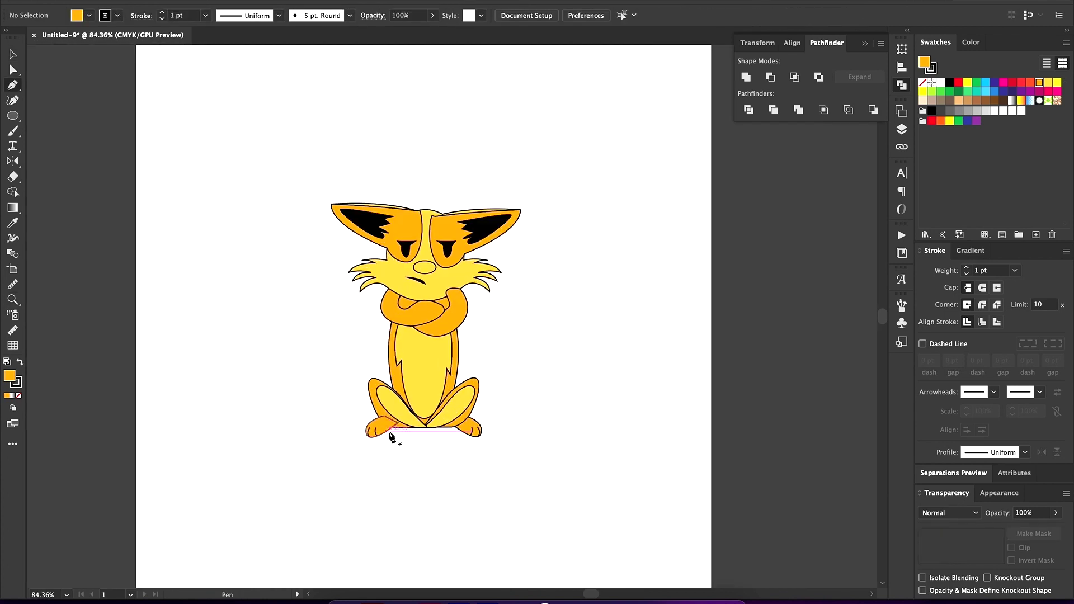
key(z)
click(420, 444)
click(353, 458)
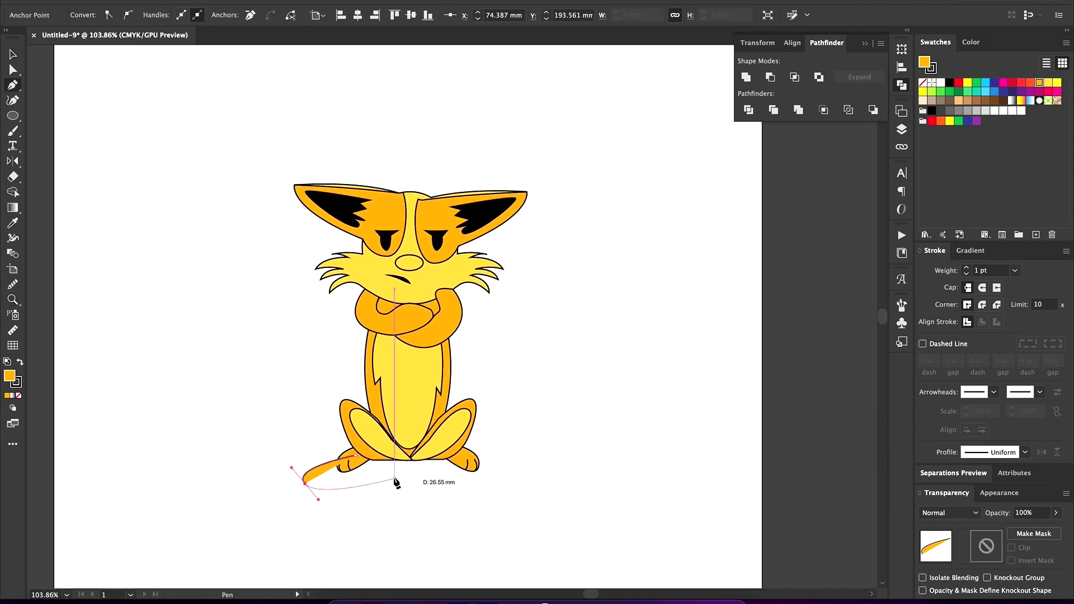
drag(406, 486, 431, 486)
click(382, 457)
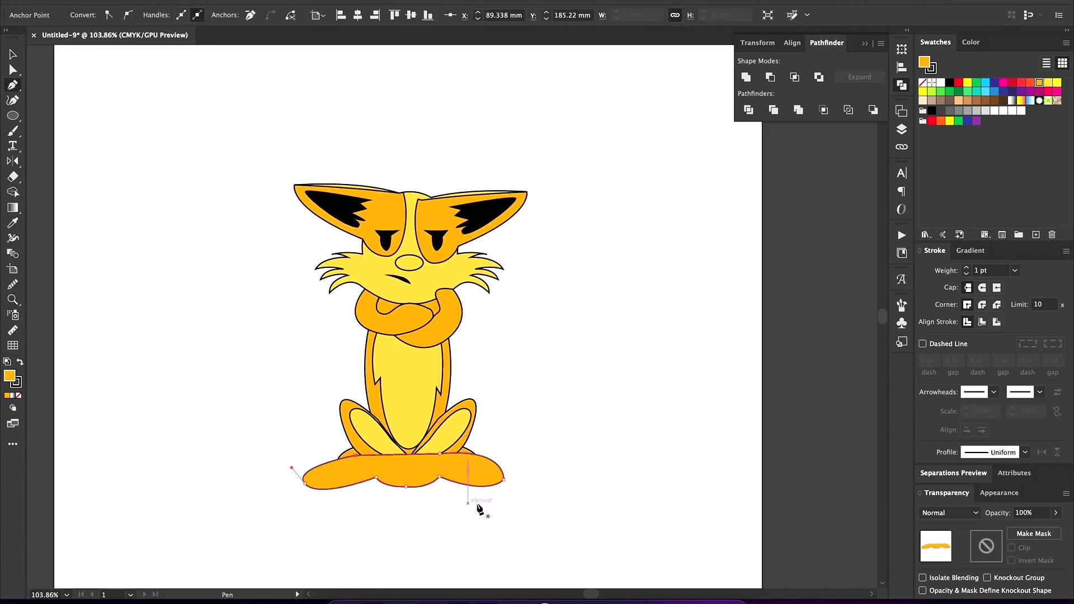
key(v)
key(ctrl+shift+bracketleft)
click(992, 111)
Lower the artboard's top edge and raise its bottom edge to frame the fox.
key(ctrl+0)
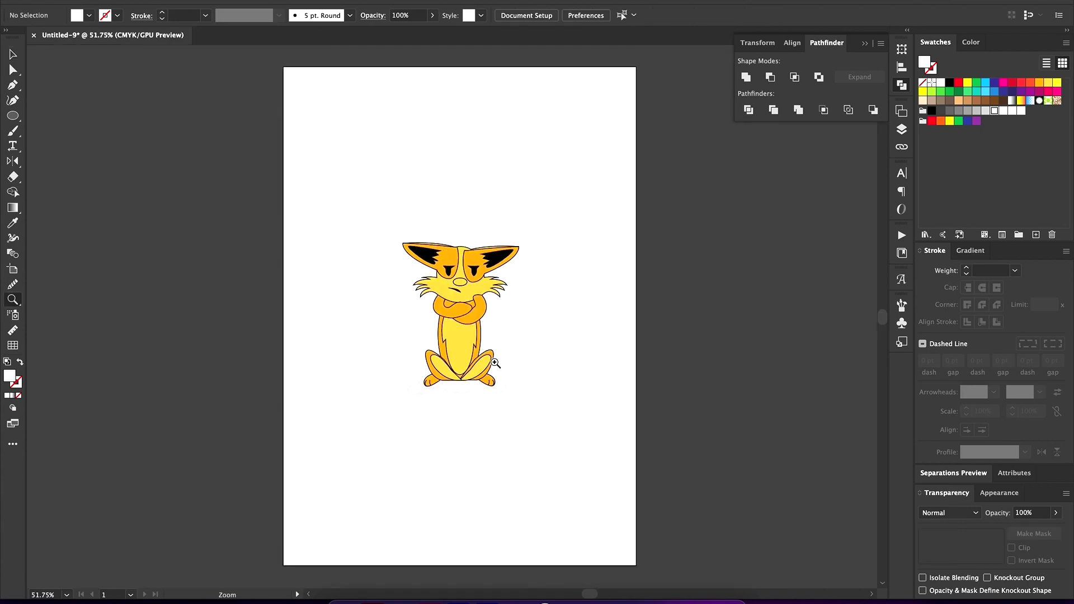
key(shift+o)
drag(460, 67, 460, 230)
drag(460, 566, 468, 395)
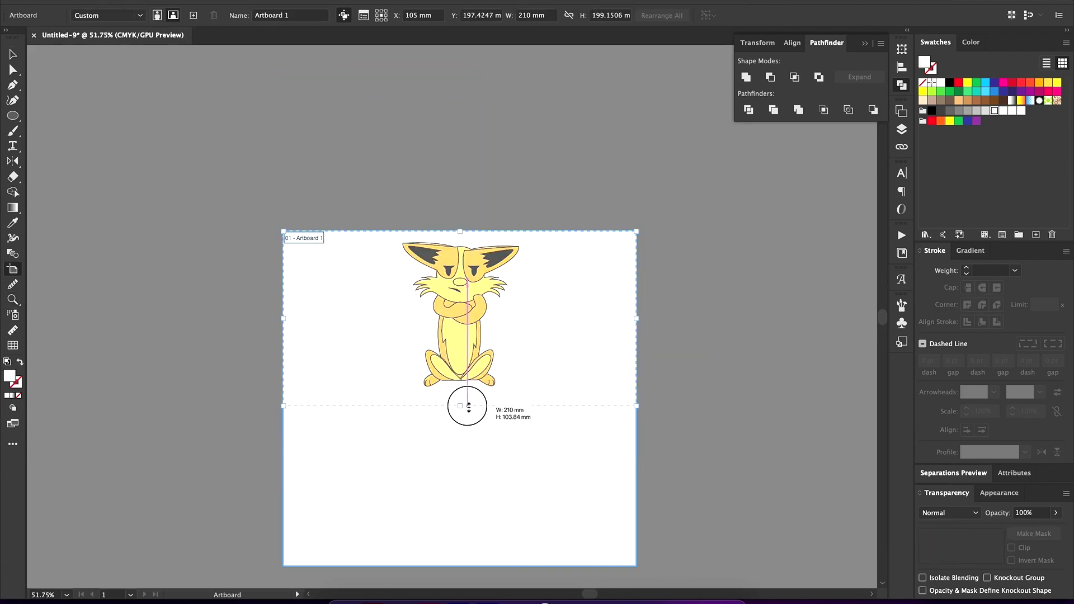
key(ctrl+0)
key(v)
click(420, 246)
Merge the leg and belly into one shape.
click(516, 317)
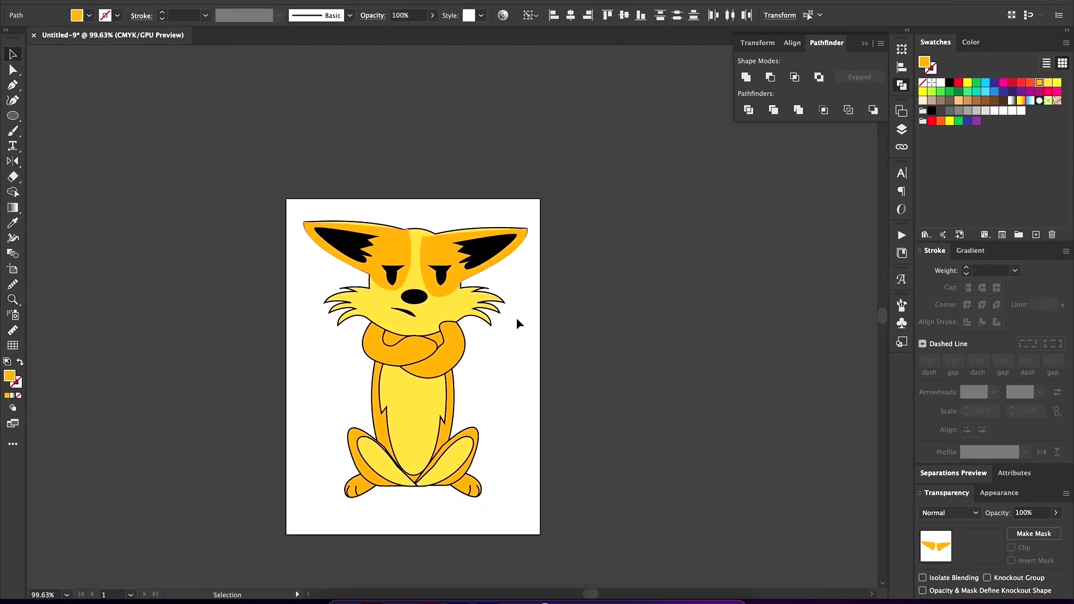
ctrl+click(454, 356)
click(520, 371)
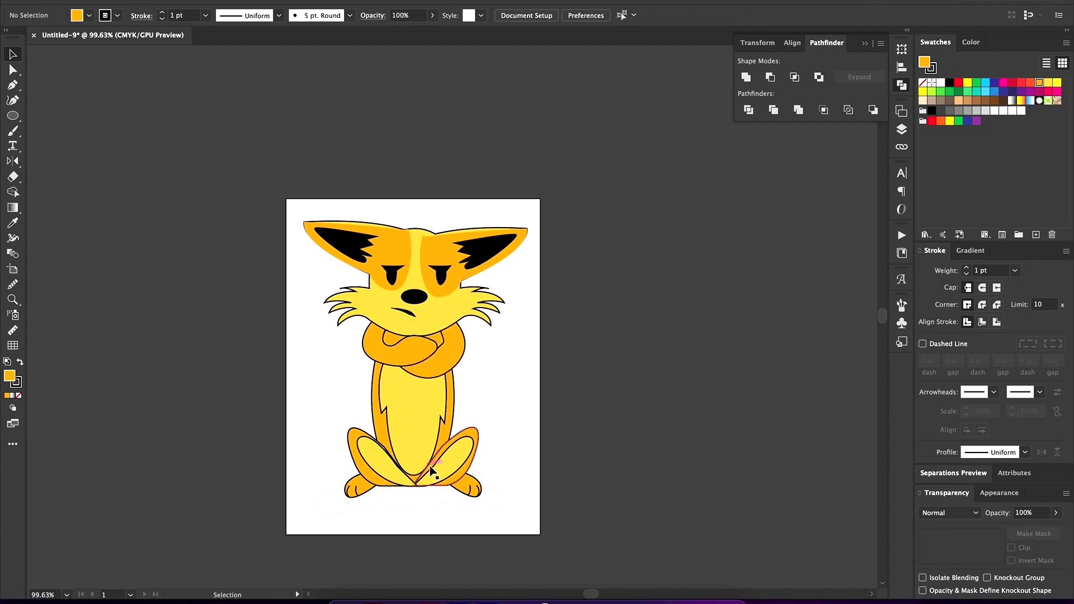
click(416, 410)
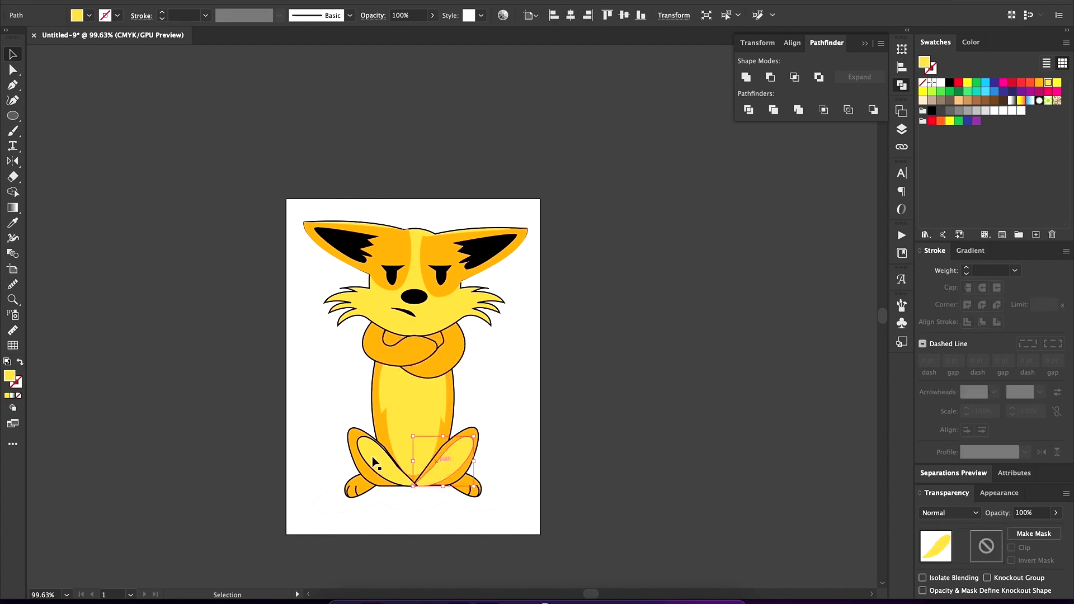
shift+click(456, 383)
click(746, 76)
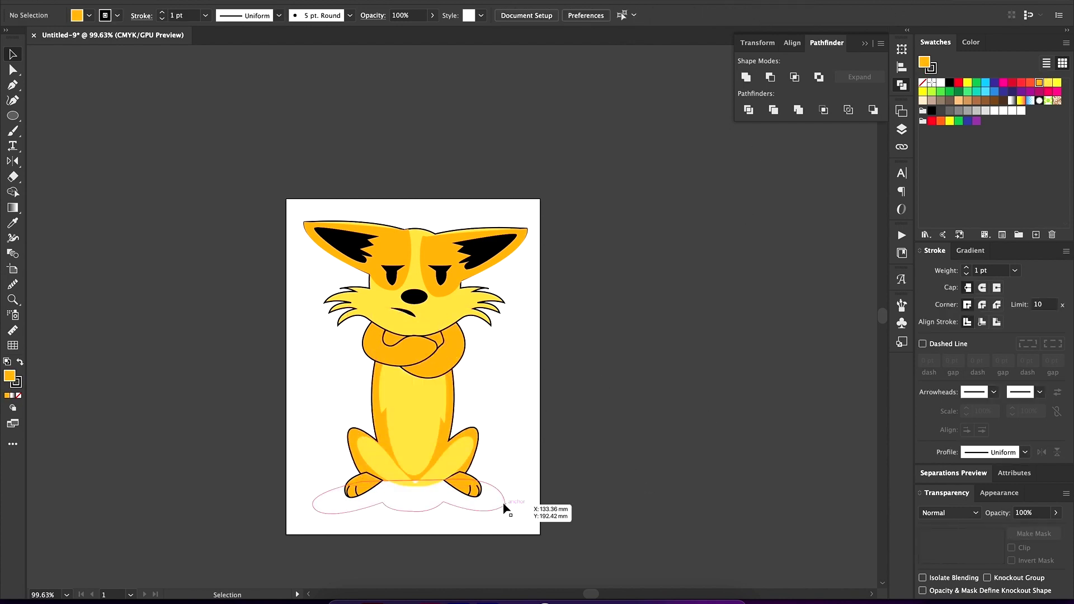
Zoom in on the crossed arms and draw a curved shading stroke along the left arm.
key(z)
drag(408, 425, 472, 386)
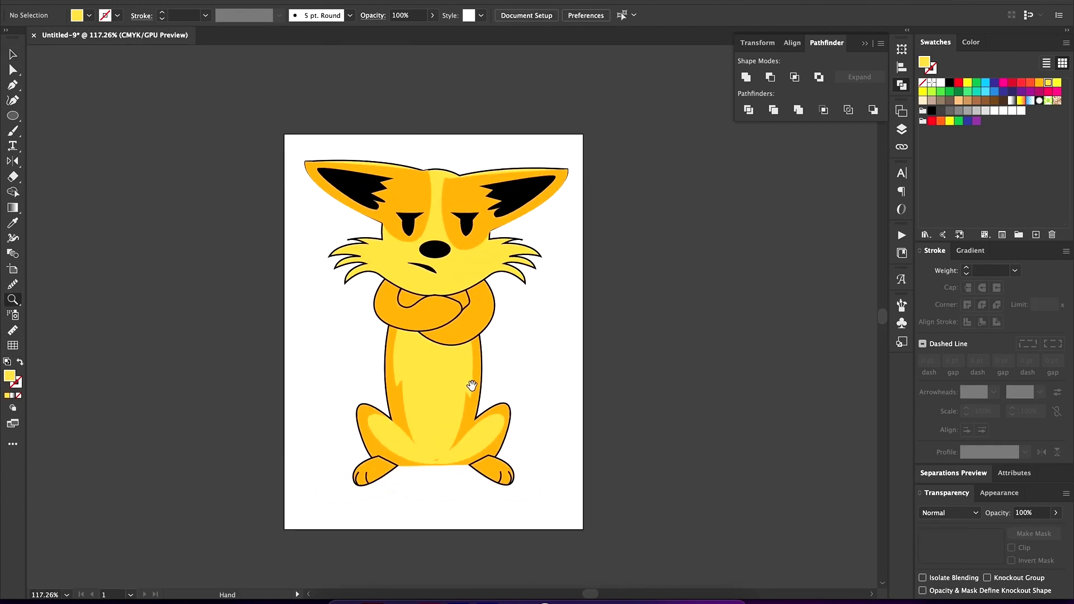
alt+click(448, 219)
drag(431, 274, 487, 264)
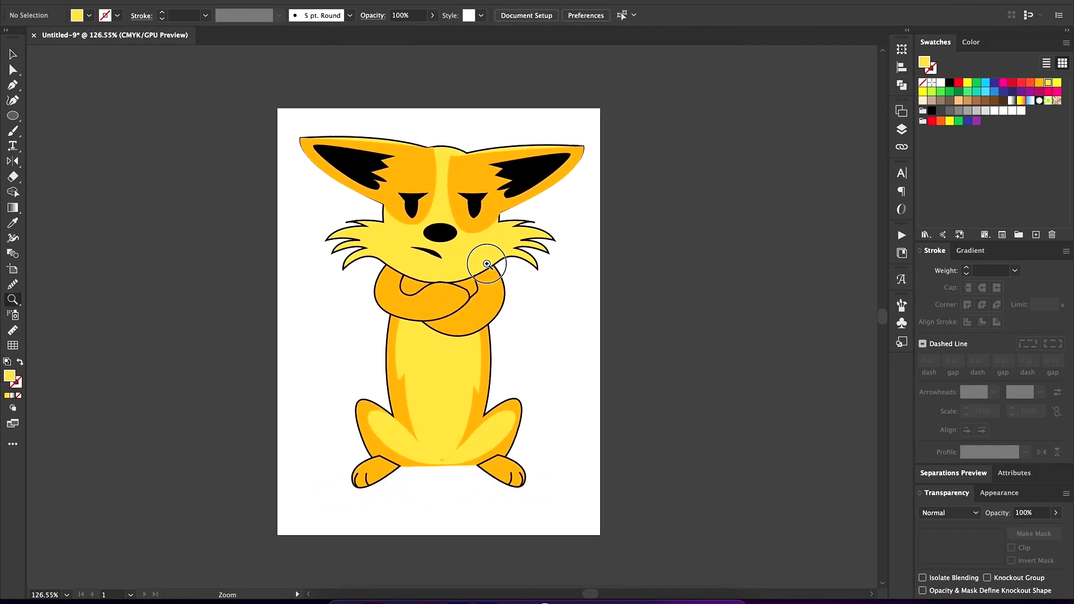
ctrl+click(489, 283)
key(p)
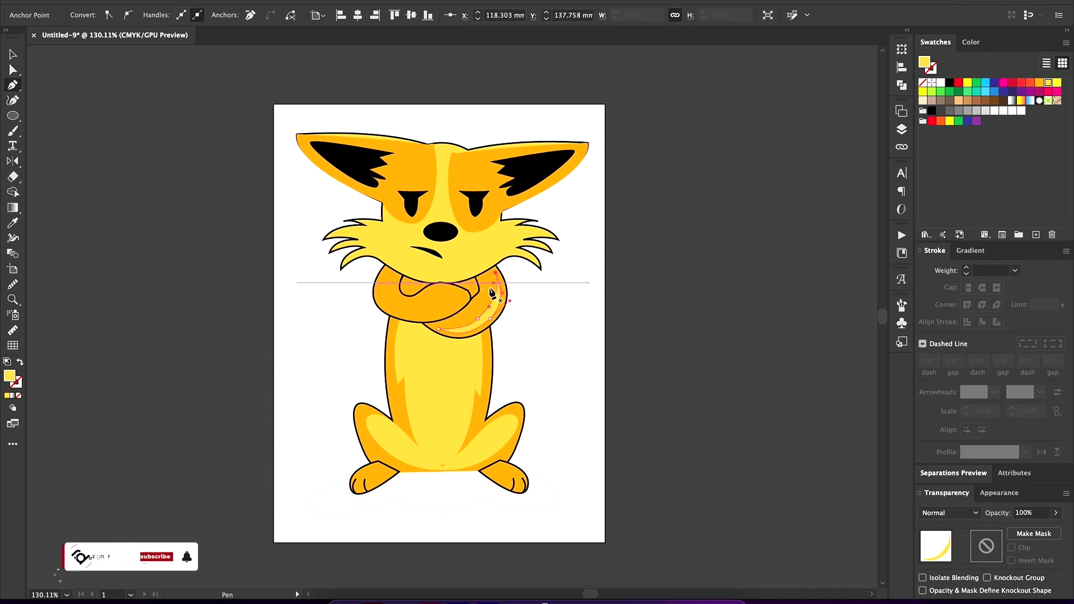
key(ctrl+shift+a)
drag(422, 297, 395, 286)
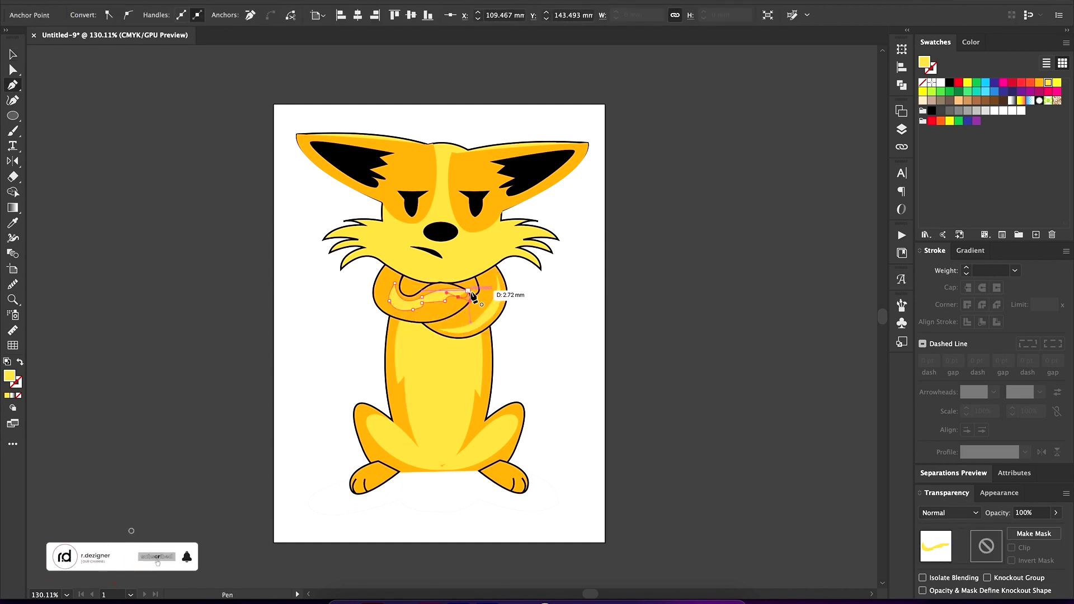
key(ctrl+shift+a)
key(ctrl+minus)
key(v)
Copy a shading colour onto the belly path with the Eyedropper.
click(490, 445)
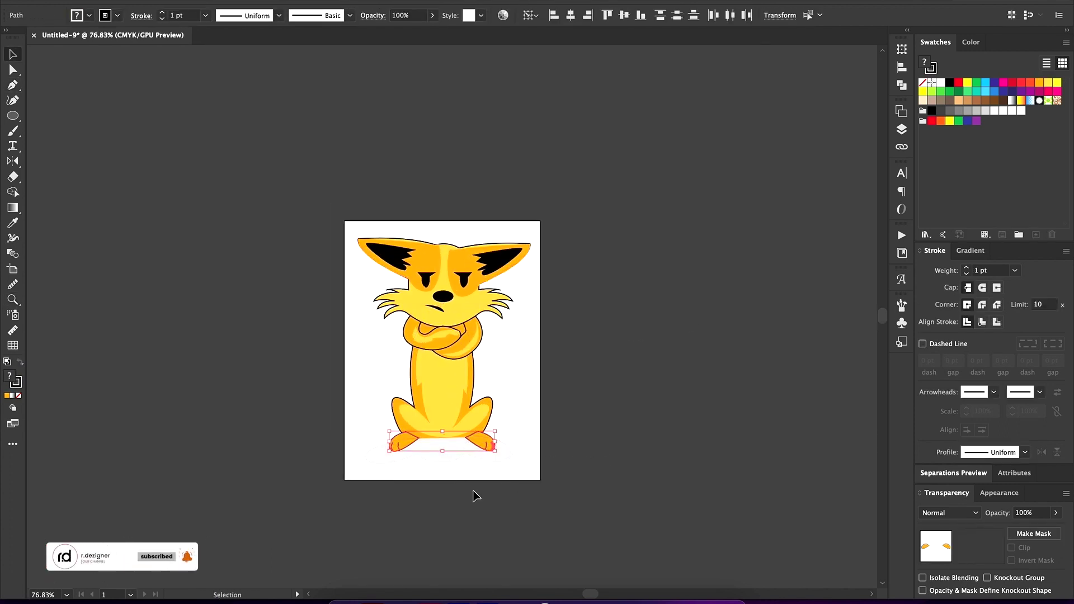
click(456, 462)
key(ctrl+shift+a)
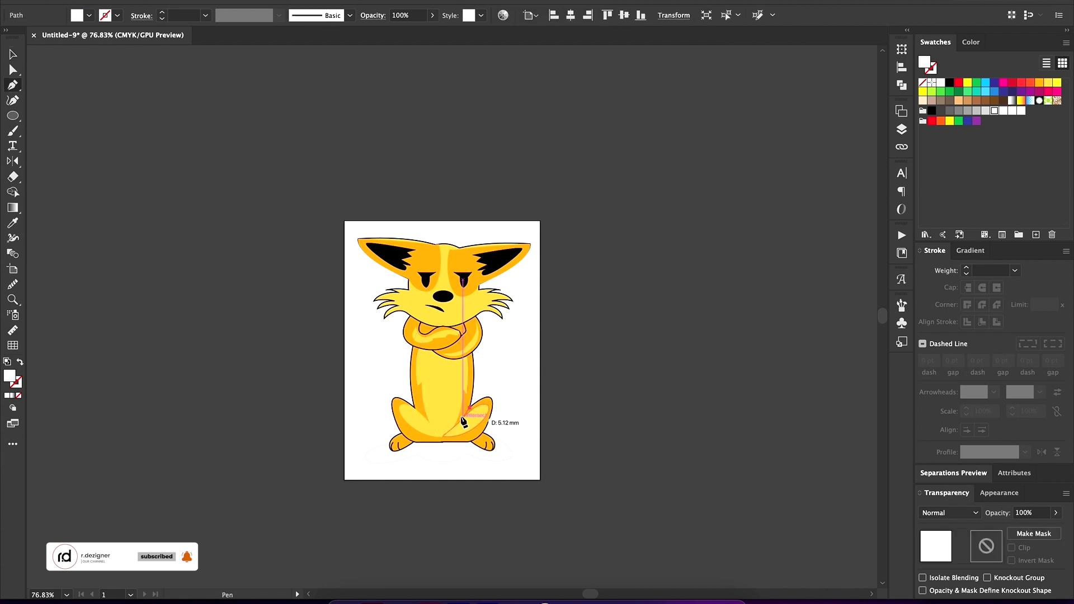
ctrl+click(475, 376)
Select all the fox artwork and thicken its outlines to 2 pt.
key(i)
key(ctrl+shift+a)
key(v)
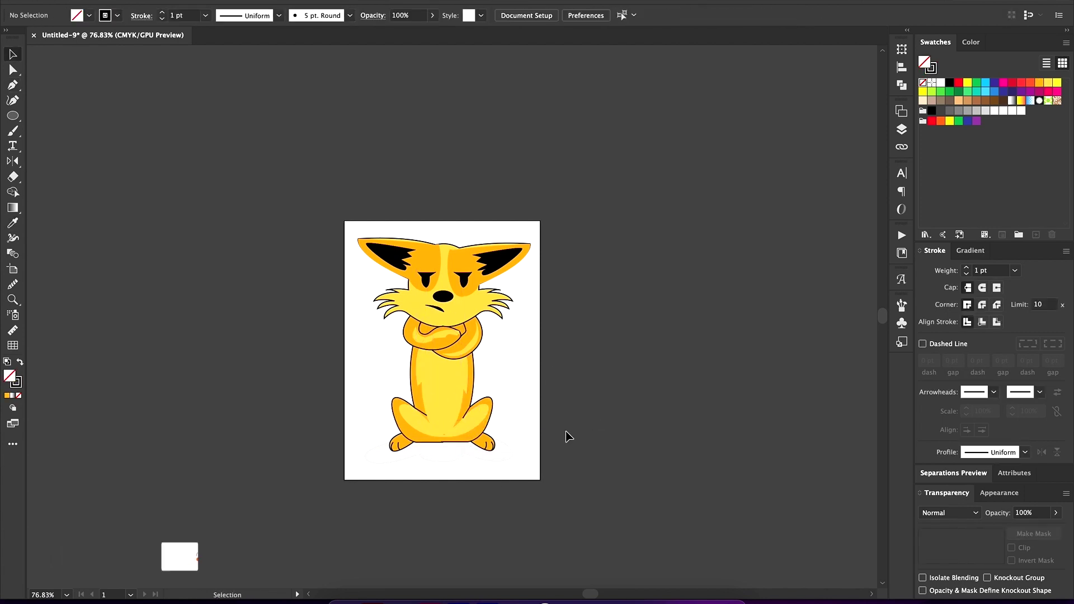
key(ctrl+a)
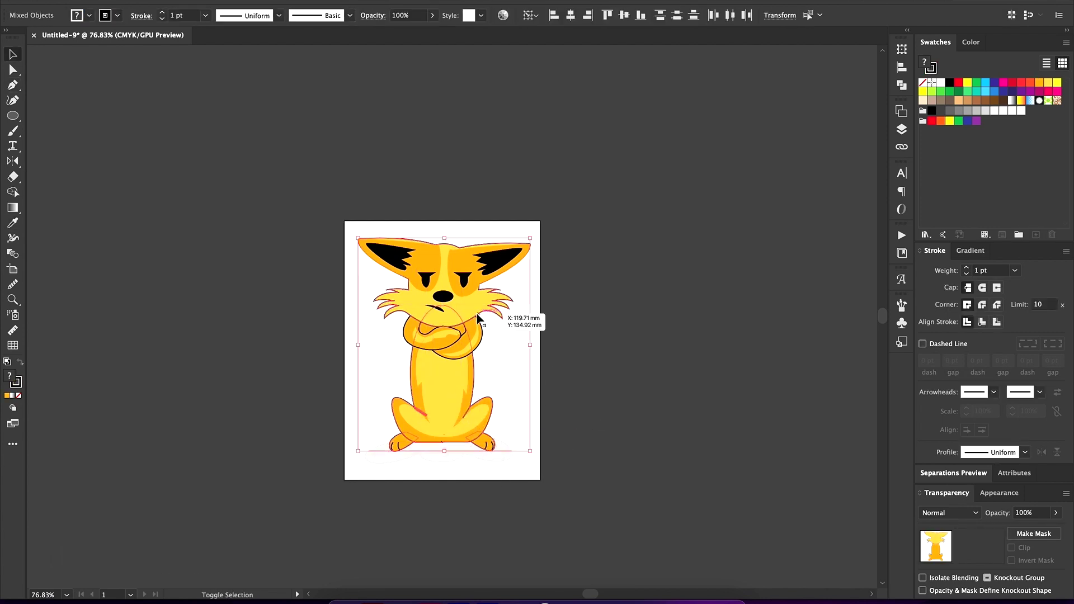
click(966, 268)
Try uniting the fox's ears, arms and legs with Pathfinder, then undo the merge.
click(549, 304)
click(492, 263)
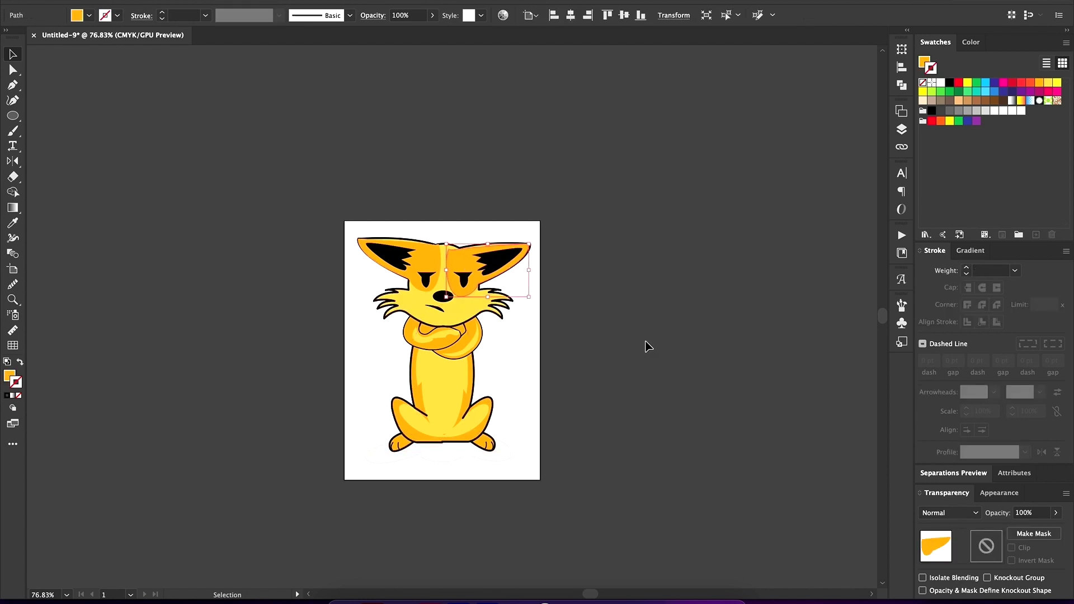
click(467, 333)
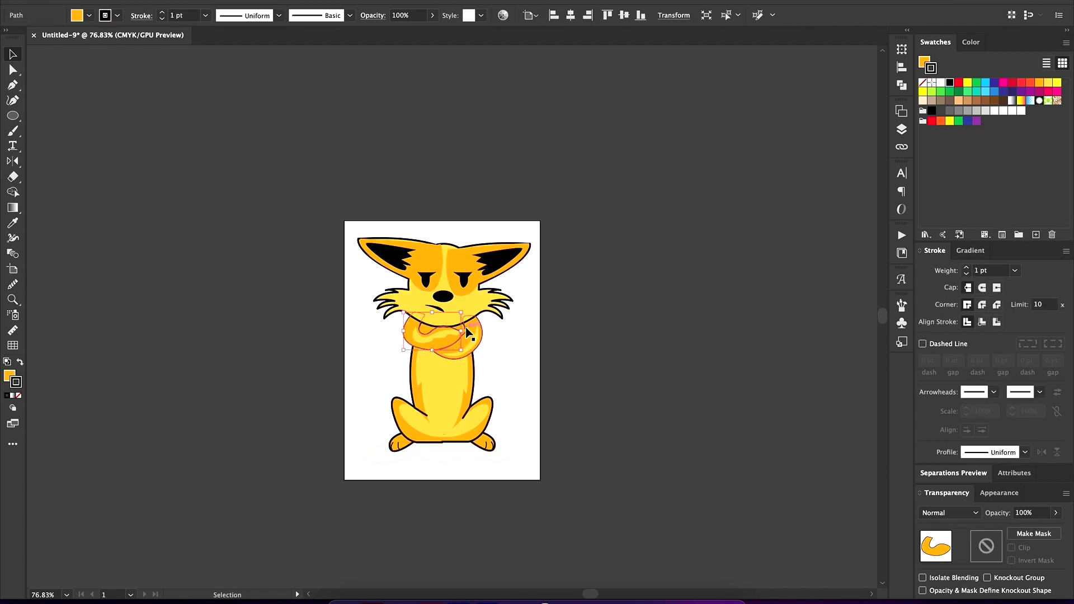
click(496, 377)
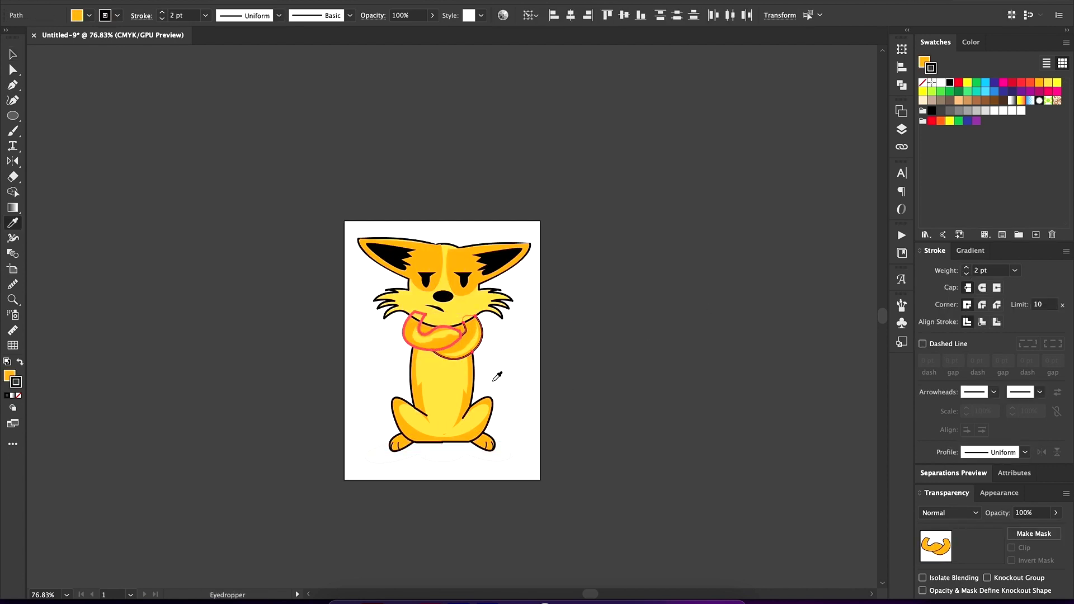
shift+click(526, 257)
shift+click(474, 344)
shift+click(486, 427)
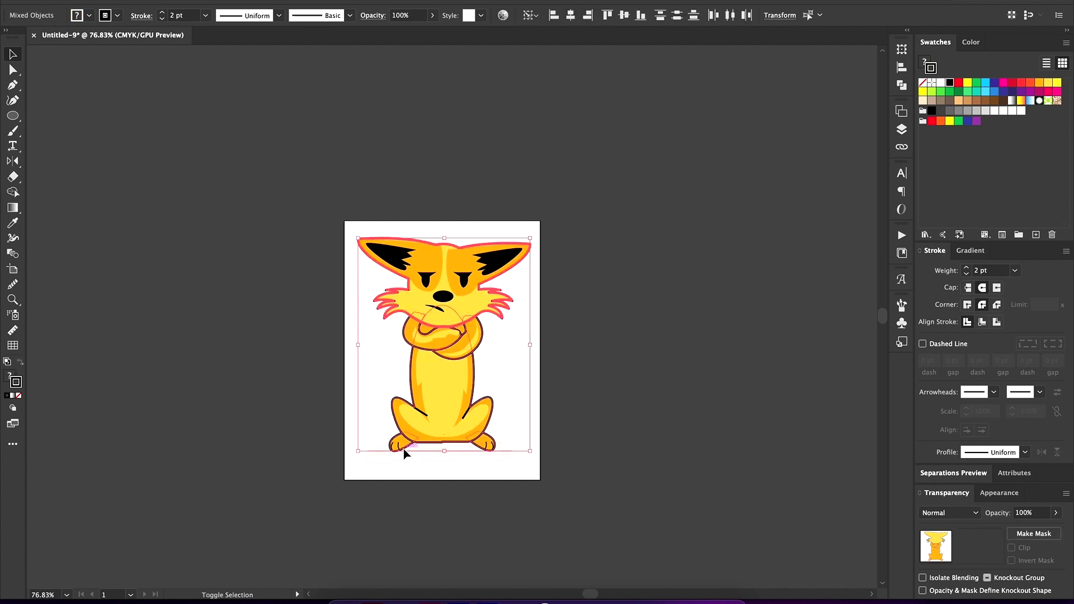
key(shift+ctrl+F9)
click(746, 76)
key(p)
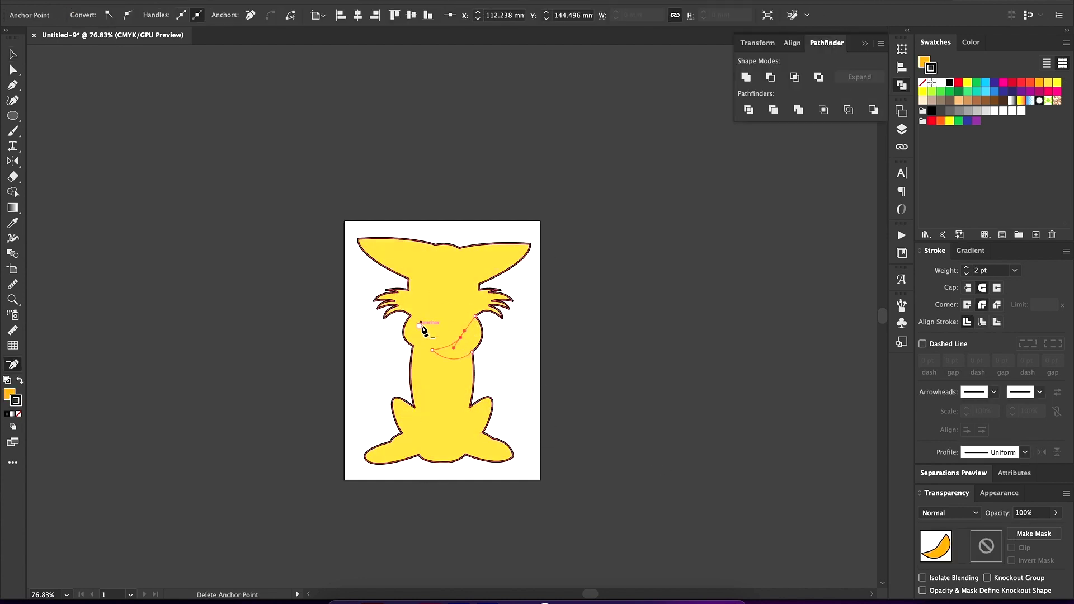
key(v)
key(ctrl+z)
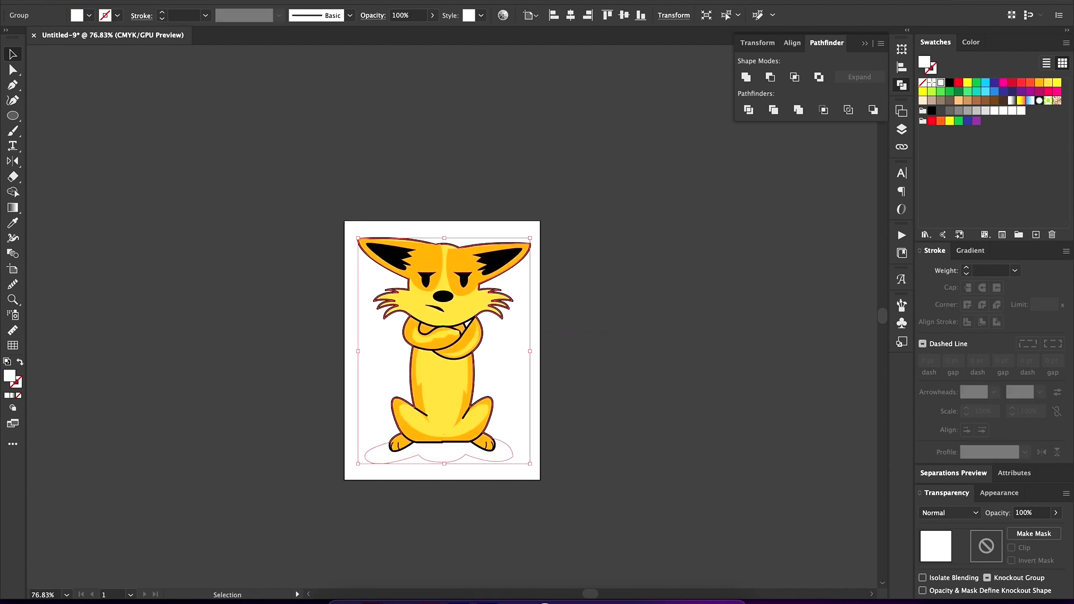
Add a 3 mm rounded offset outline around the fox and unite it into a white border.
click(336, 313)
key(Return)
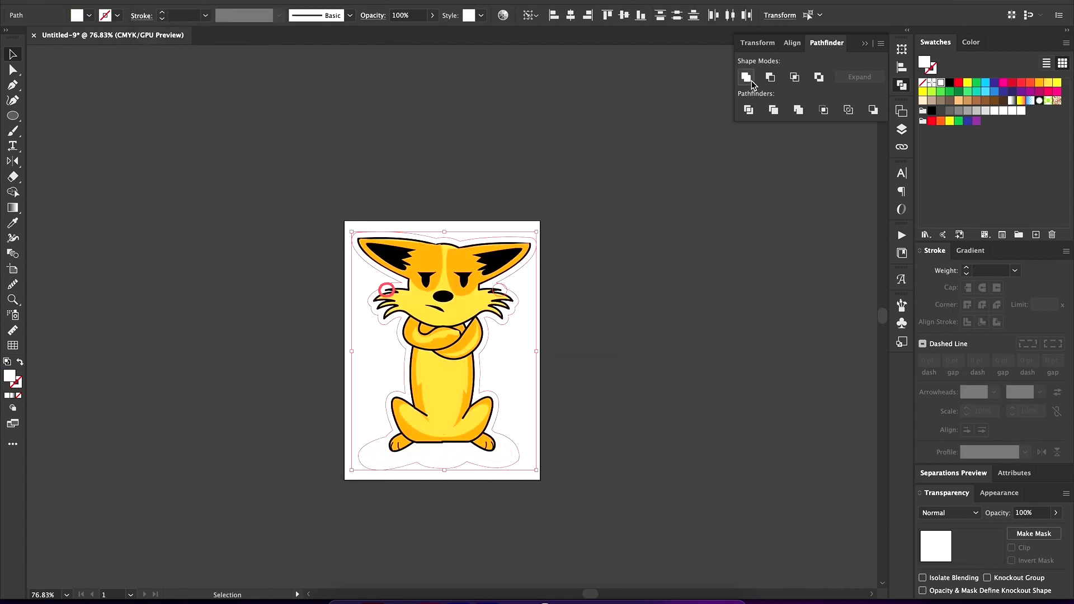
click(548, 348)
Save as whatsapp sticker.ai and export whatsapp sticker-01.png, previewing the PNG.
key(ctrl+s)
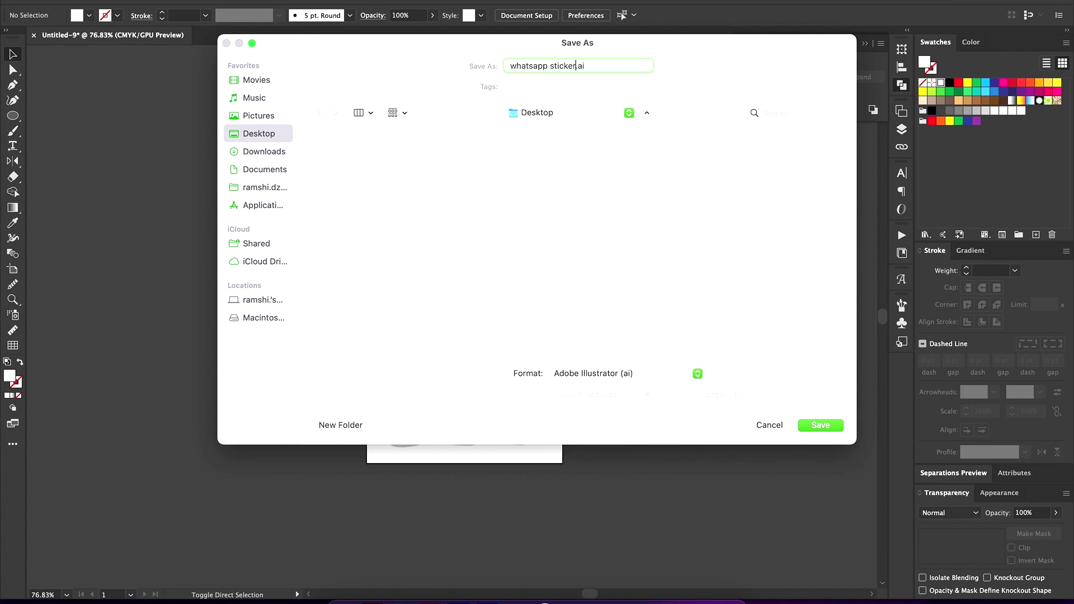
key(Return)
click(360, 240)
click(817, 425)
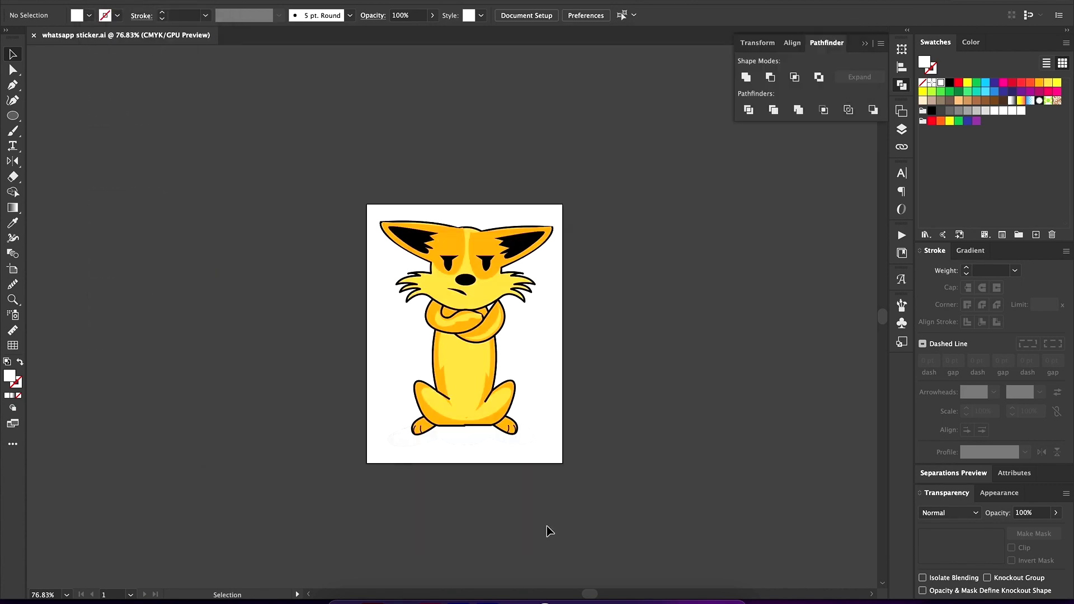
click(251, 25)
key(space)
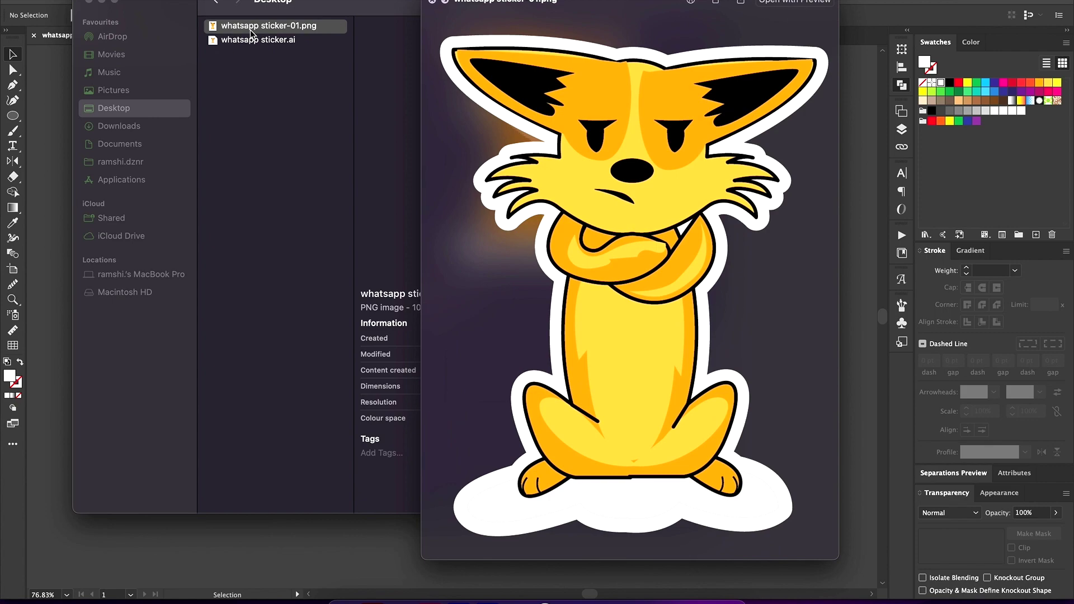
click(573, 600)
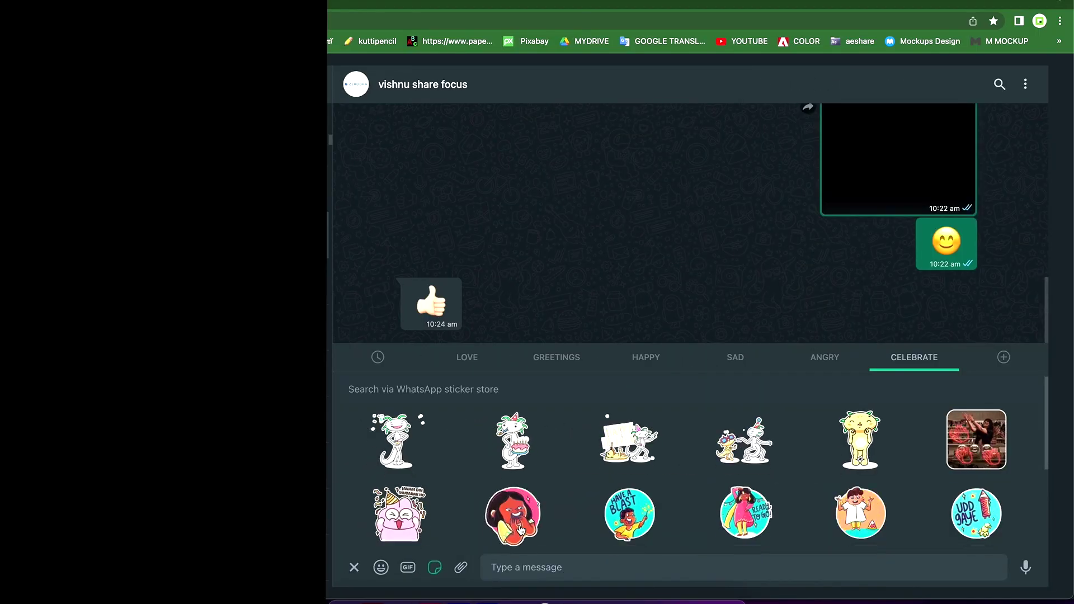
Scroll up the sticker store and close it, returning to the group chat.
scroll(842, 392, up, 5)
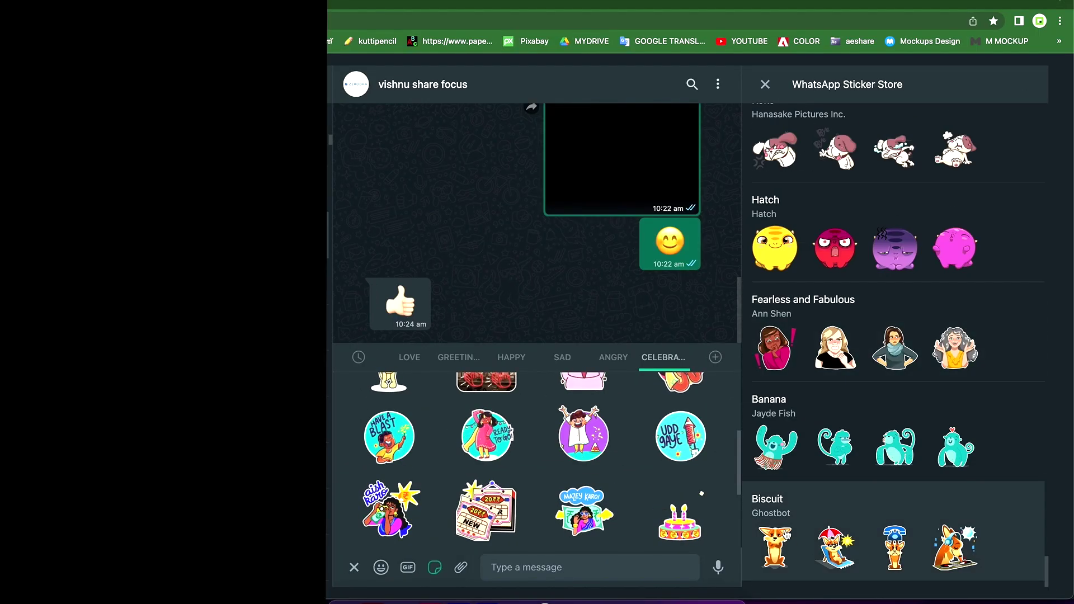
scroll(845, 447, up, 2)
scroll(860, 440, up, 5)
click(765, 84)
click(1026, 84)
key(Escape)
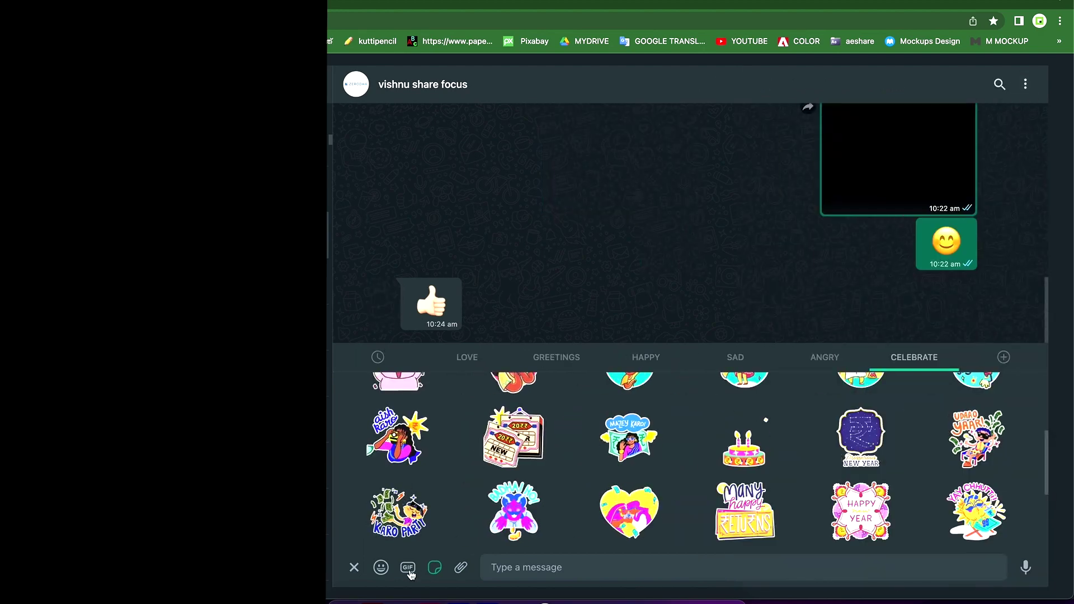
Send the Biscuit pack's grumpy fox sticker from the Sticker Store to the group chat.
click(354, 567)
click(914, 357)
click(1003, 357)
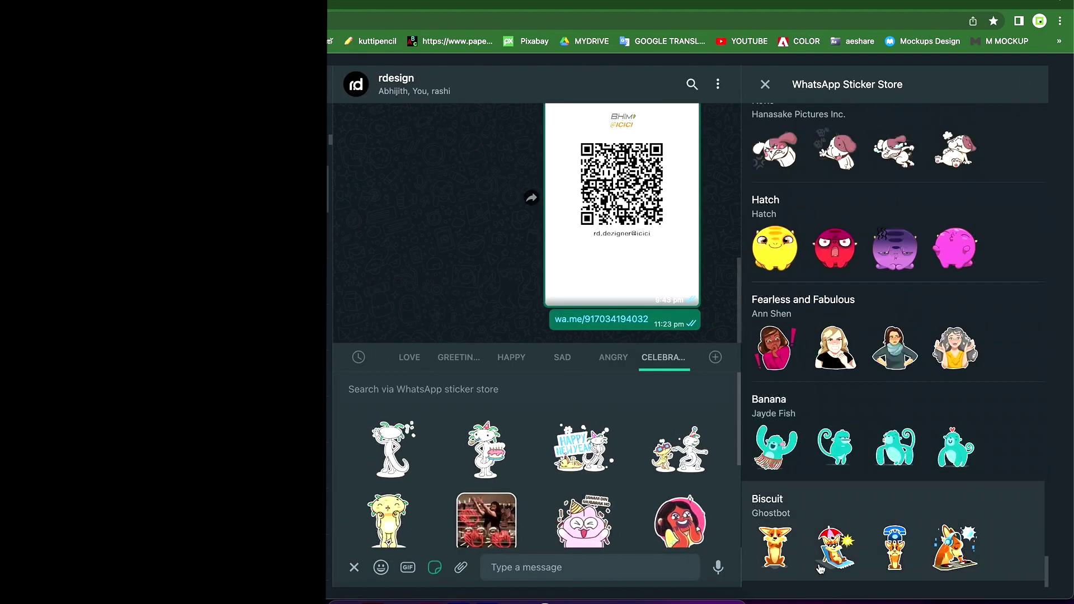
click(772, 497)
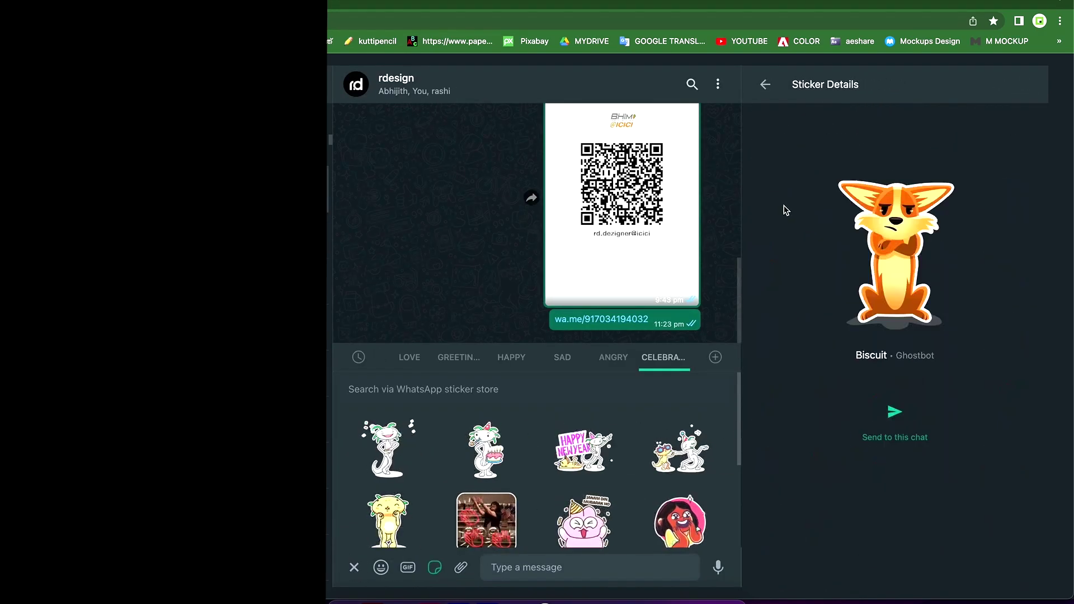
click(895, 412)
click(765, 84)
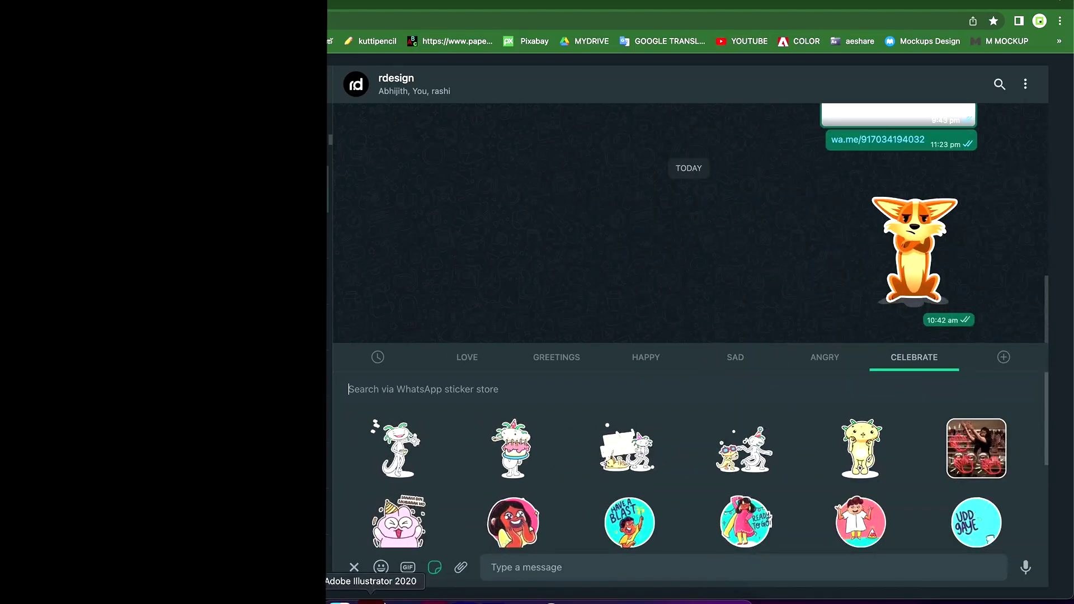